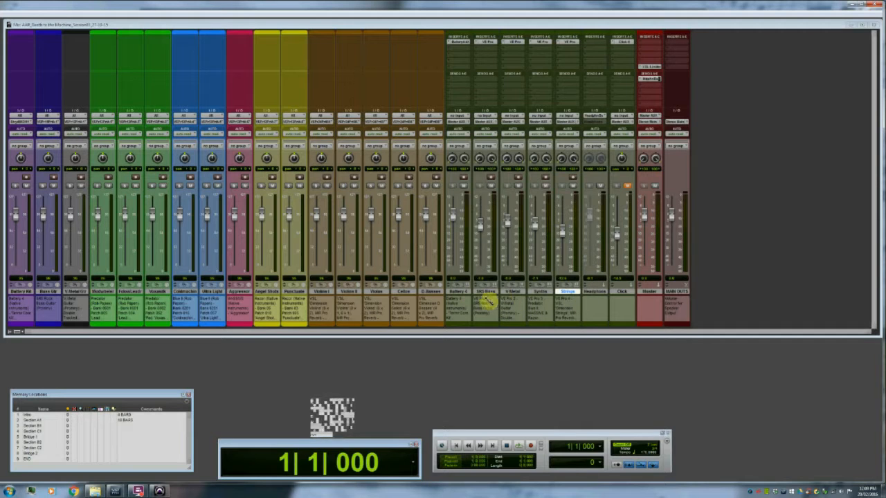
Open the Battery plug-in on the Battery 4 track to view its kit and master settings, and close it again
{"action": "left_click", "coordinate": [460, 293]}
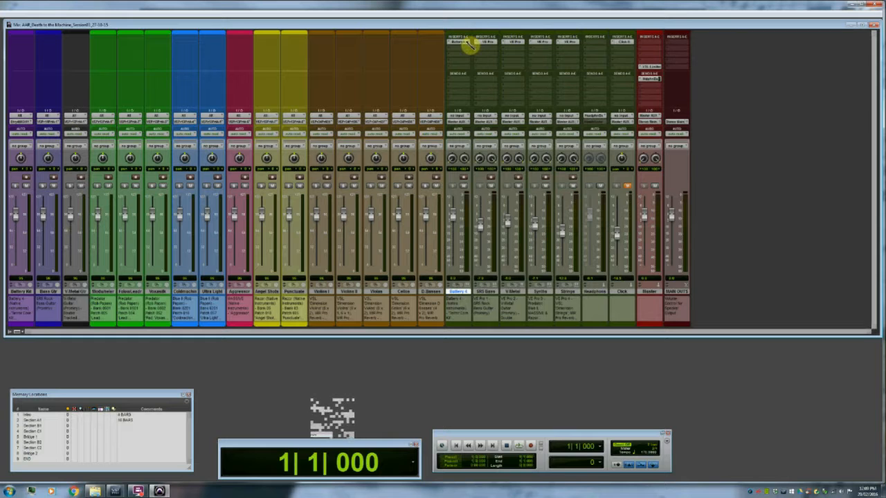
{"action": "left_click", "coordinate": [467, 42]}
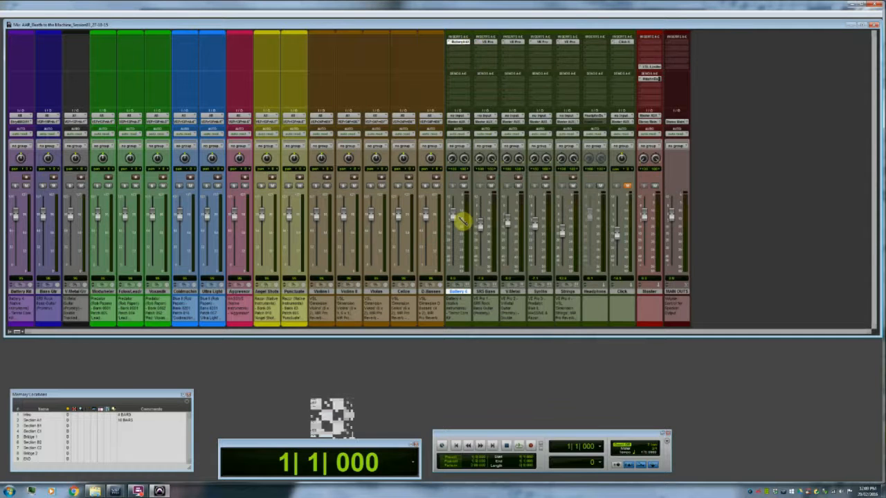
{"action": "left_click_drag", "start_coordinate": [401, 162], "coordinate": [416, 114]}
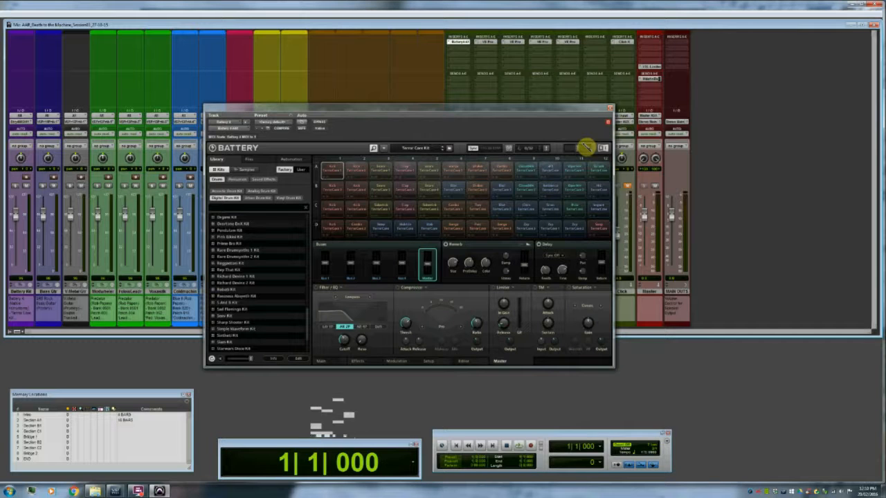
{"action": "left_click", "coordinate": [609, 108]}
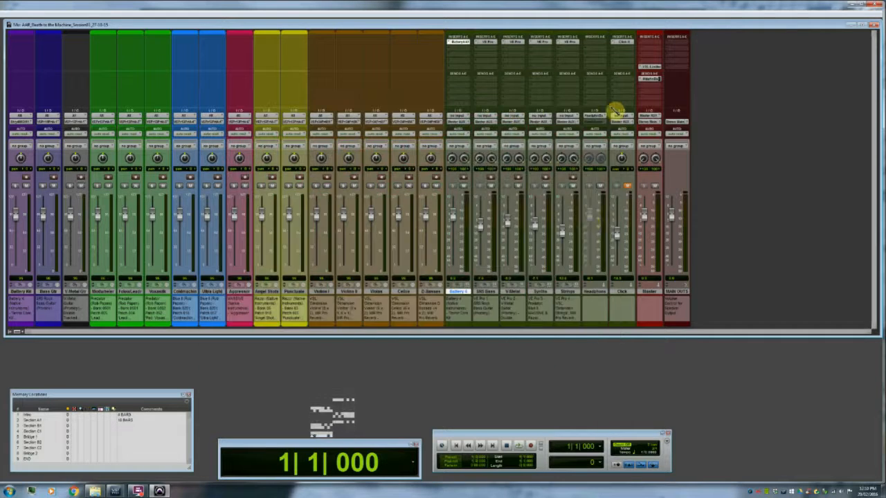
Check the Vienna Ensemble Pro server interface inserted on the SR5 Bass track, and close it again
{"action": "left_click", "coordinate": [486, 291]}
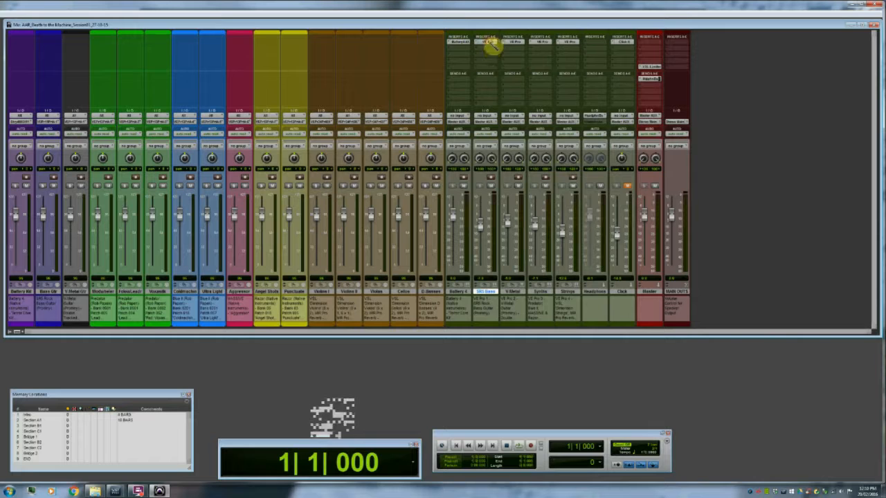
{"action": "left_click", "coordinate": [490, 43]}
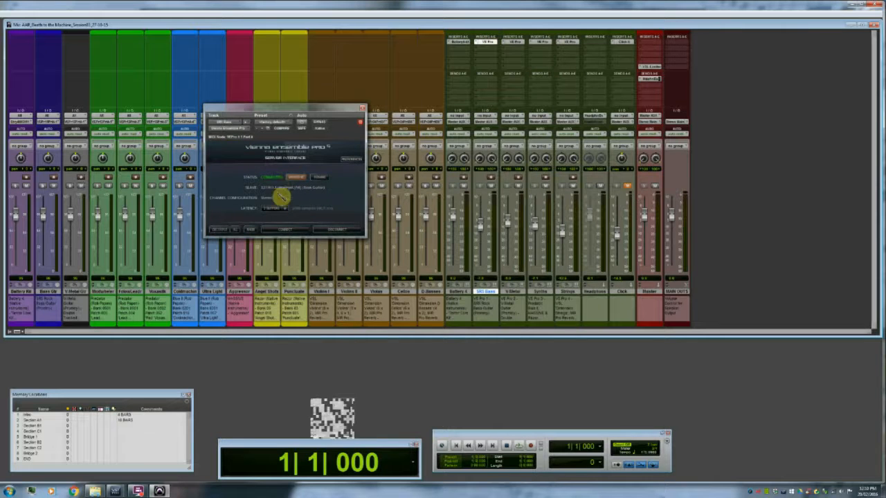
{"action": "left_click", "coordinate": [363, 109]}
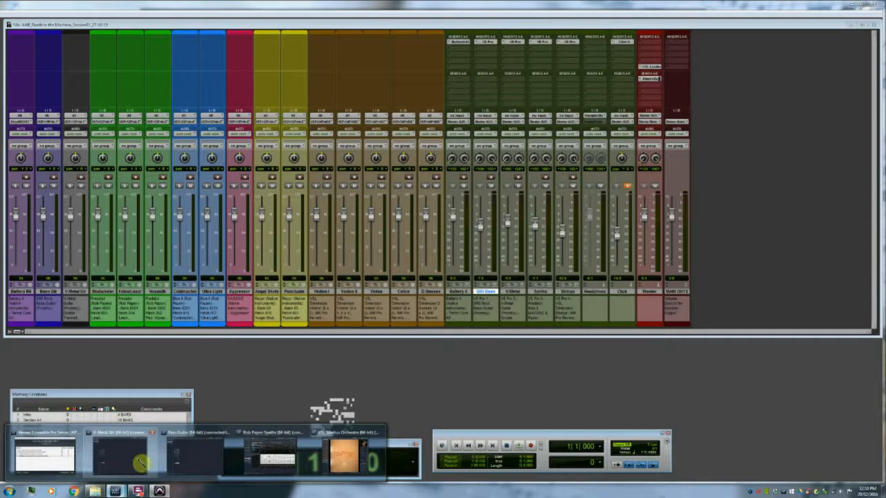
Switch to the Bass Guitar instance in Vienna Ensemble Pro, review its Kontakt multi and show the instance's mixer
{"action": "left_click", "coordinate": [201, 462]}
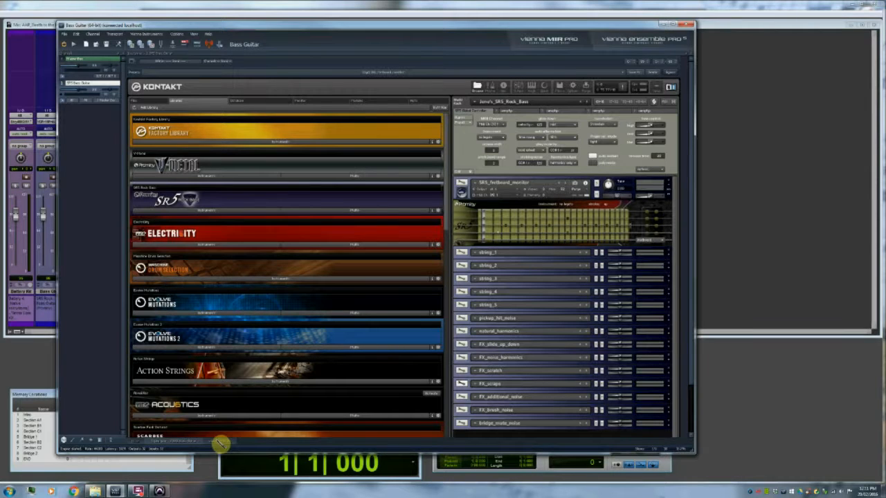
{"action": "left_click", "coordinate": [219, 442]}
{"action": "left_click", "coordinate": [139, 442]}
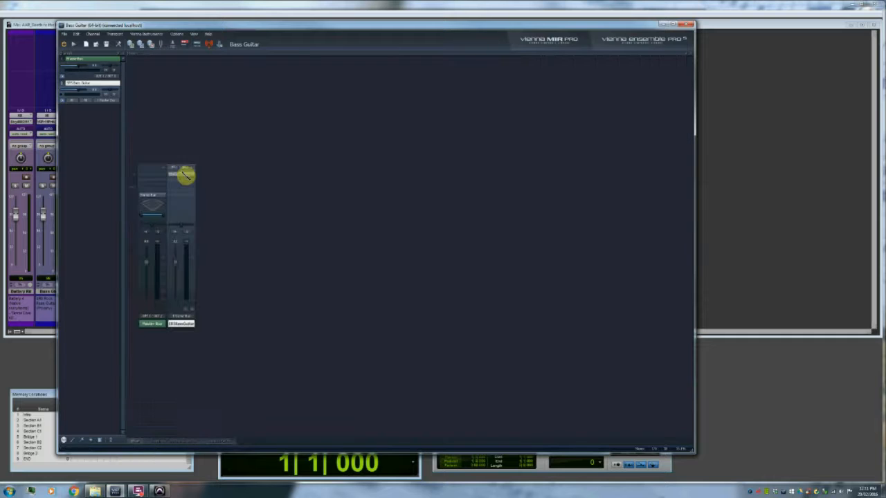
Inspect the EZmix preset on the SR5 Bass Guitar channel, and close both the effect and the Bass Guitar instance window
{"action": "left_click", "coordinate": [186, 178]}
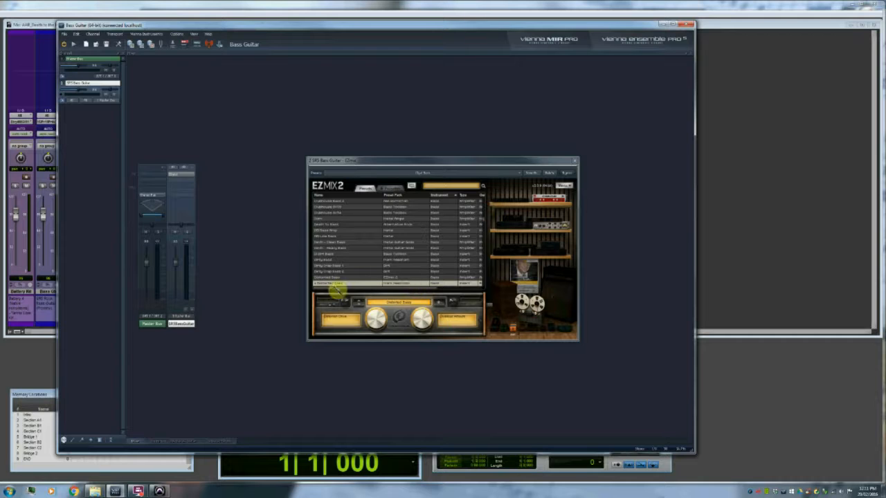
{"action": "left_click", "coordinate": [575, 163]}
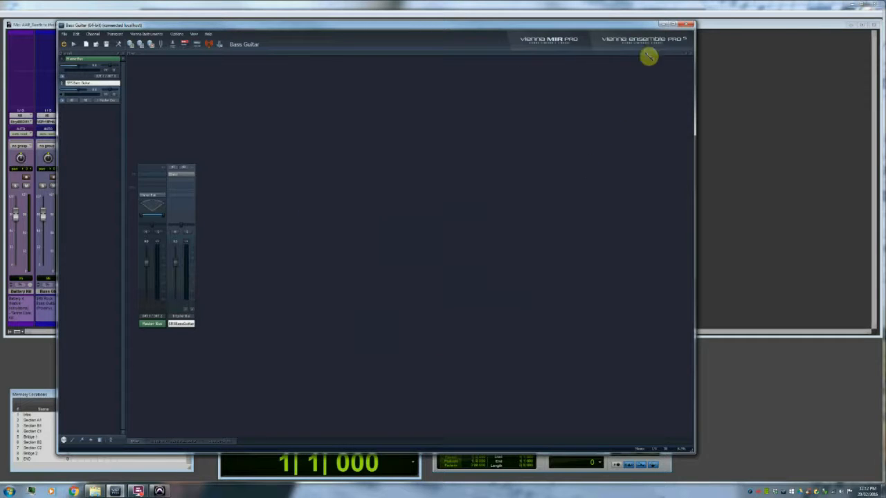
{"action": "left_click", "coordinate": [690, 26]}
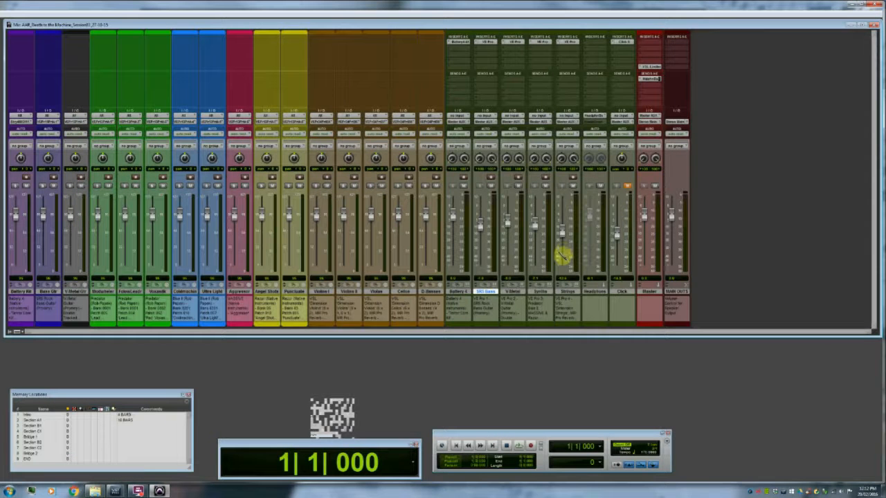
Open the V-Metal track's Vienna Ensemble Pro insert, review Kontakt in the V-Metal Gtr instance and return to its mixer
{"action": "left_click", "coordinate": [517, 294]}
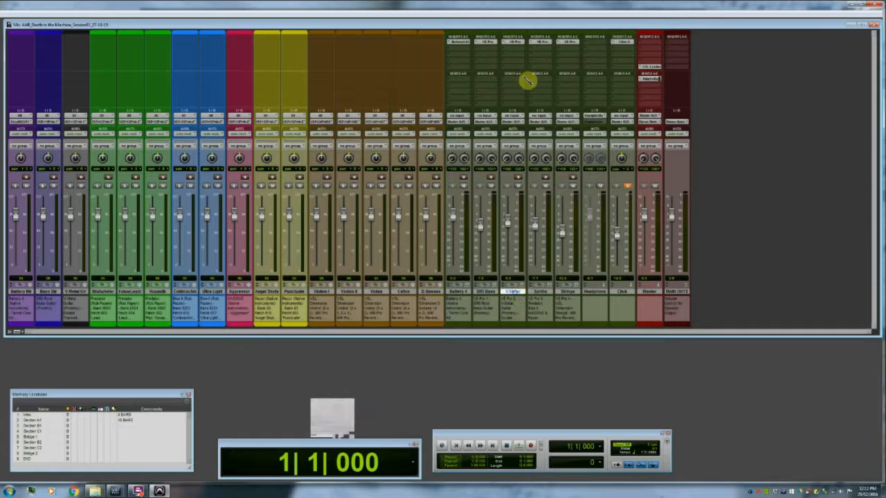
{"action": "left_click", "coordinate": [516, 43]}
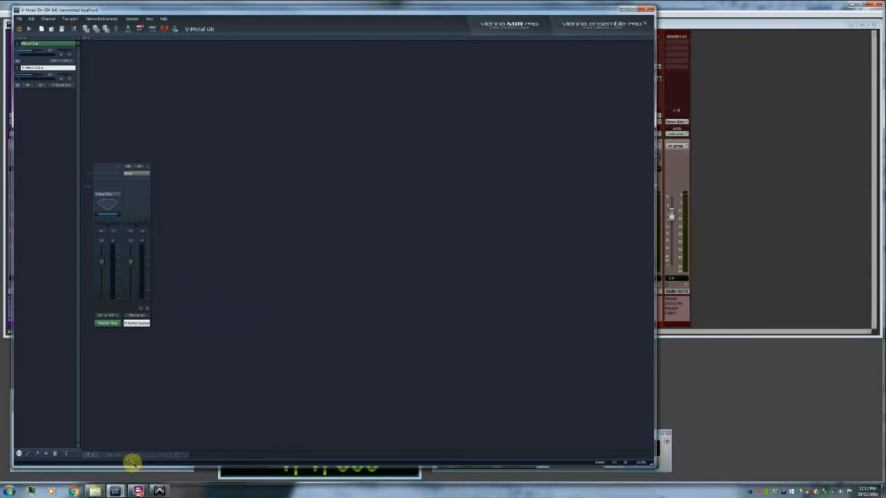
{"action": "left_click", "coordinate": [132, 458]}
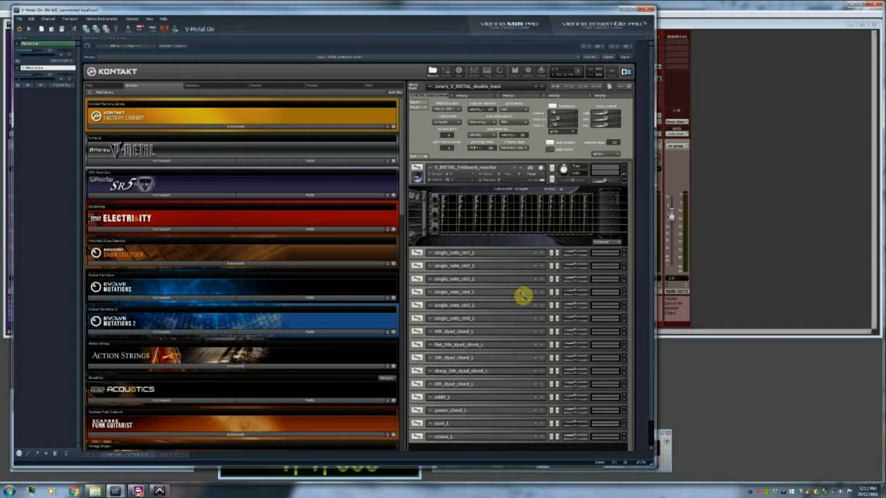
{"action": "left_click", "coordinate": [130, 455]}
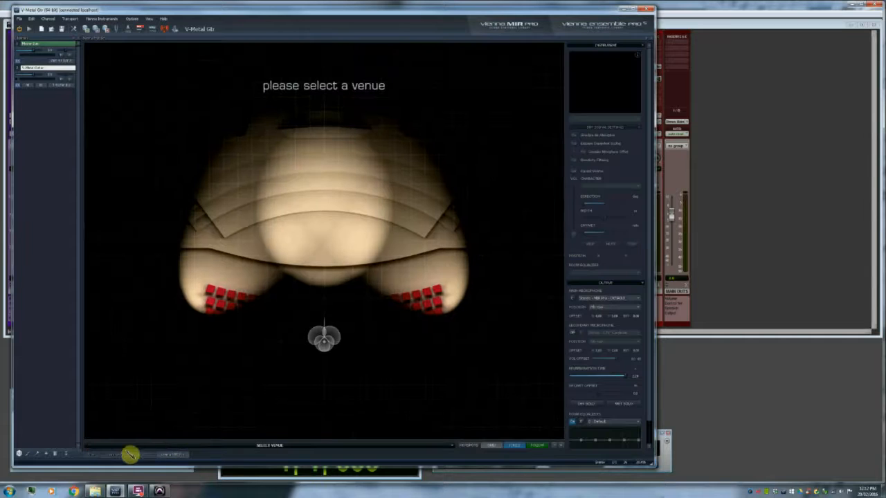
{"action": "left_click", "coordinate": [93, 456]}
Inspect the EZmix preset on the V-Metal Guitar channel, and close the effect, the V-Metal Gtr instance and the track's insert
{"action": "left_click", "coordinate": [137, 174]}
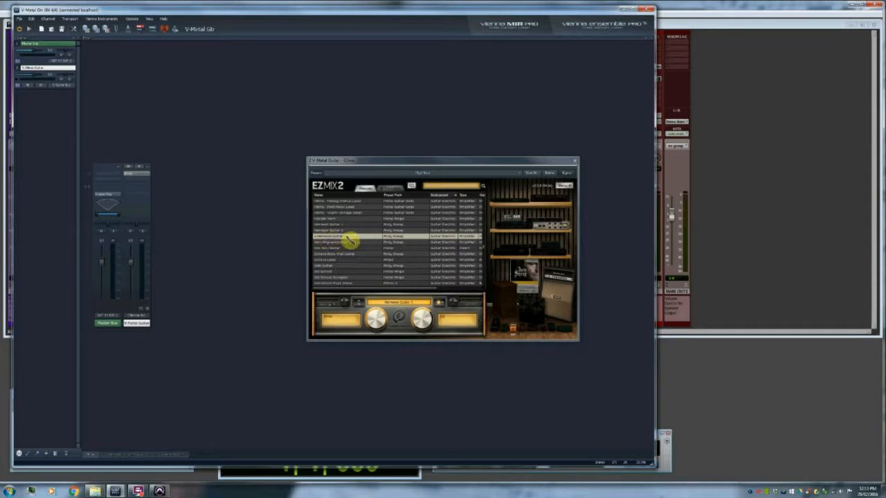
{"action": "left_click", "coordinate": [577, 164]}
{"action": "left_click", "coordinate": [648, 9]}
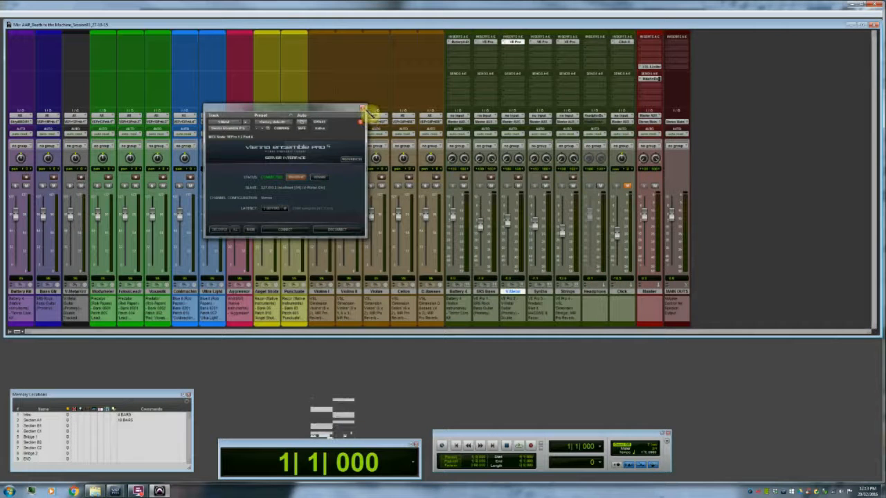
{"action": "left_click", "coordinate": [361, 108]}
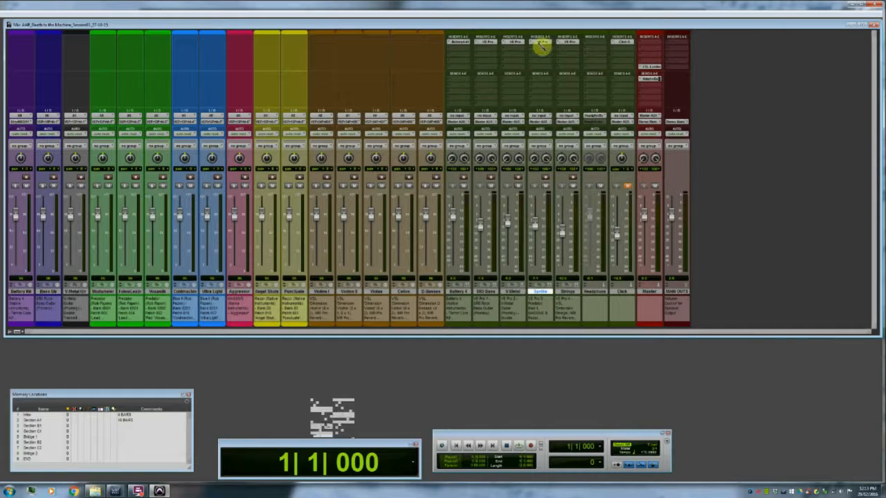
Switch to the Rob Papen Synths instance in Vienna Ensemble Pro and review its Predator channels and the Ultra Light Blue II channel
{"action": "mouse_move", "coordinate": [116, 490]}
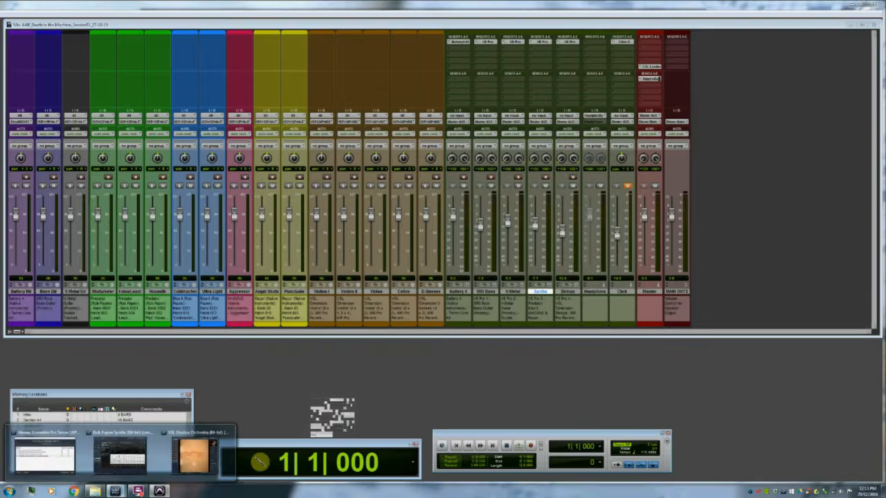
{"action": "left_click", "coordinate": [132, 454]}
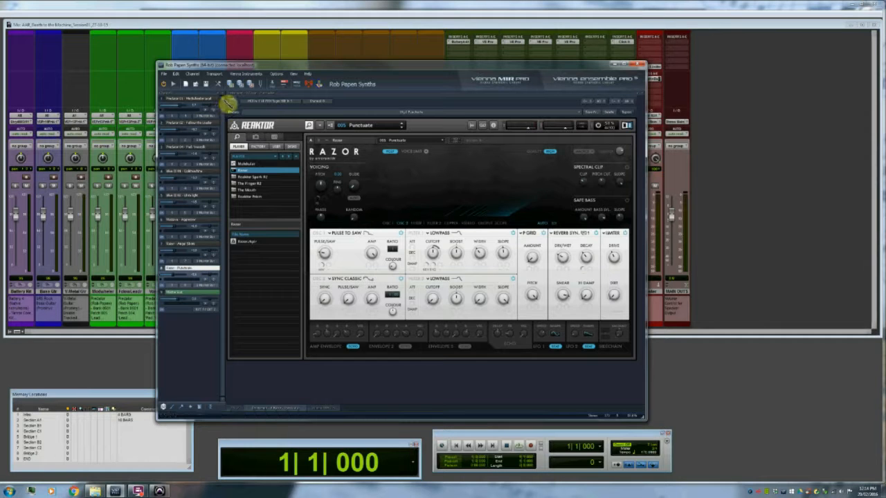
{"action": "left_click", "coordinate": [203, 99]}
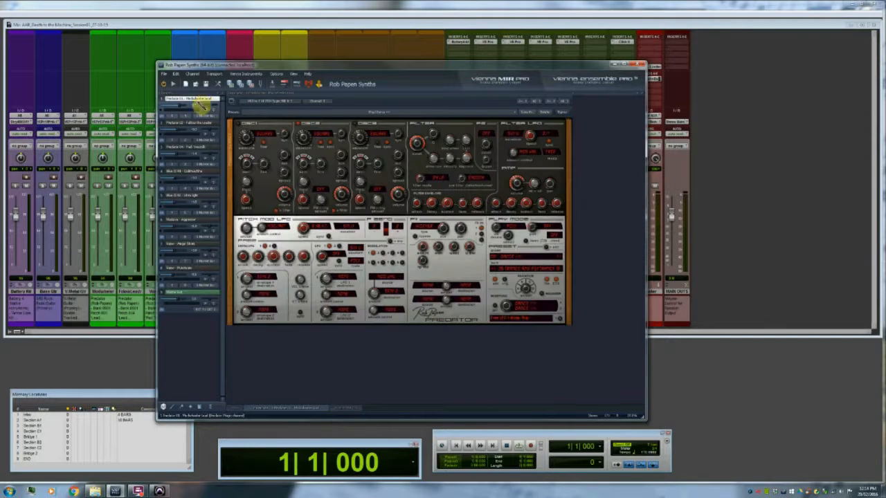
{"action": "left_click", "coordinate": [199, 129]}
{"action": "left_click", "coordinate": [200, 147]}
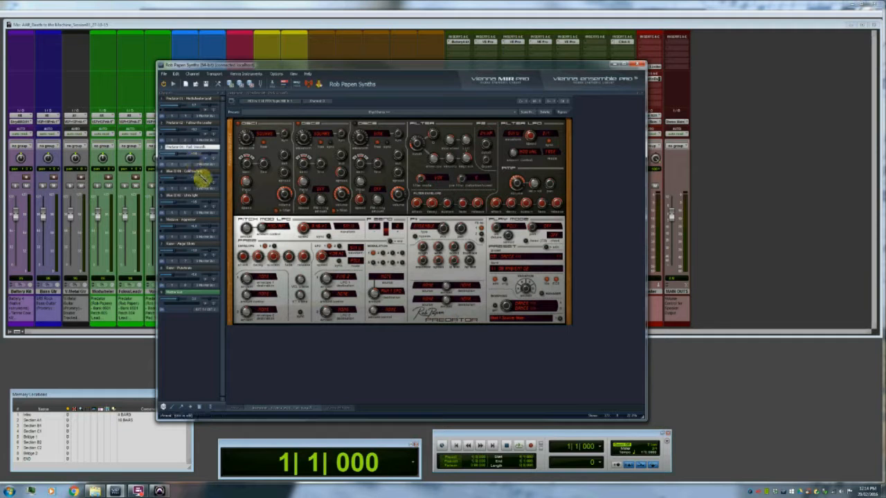
{"action": "left_click", "coordinate": [192, 196]}
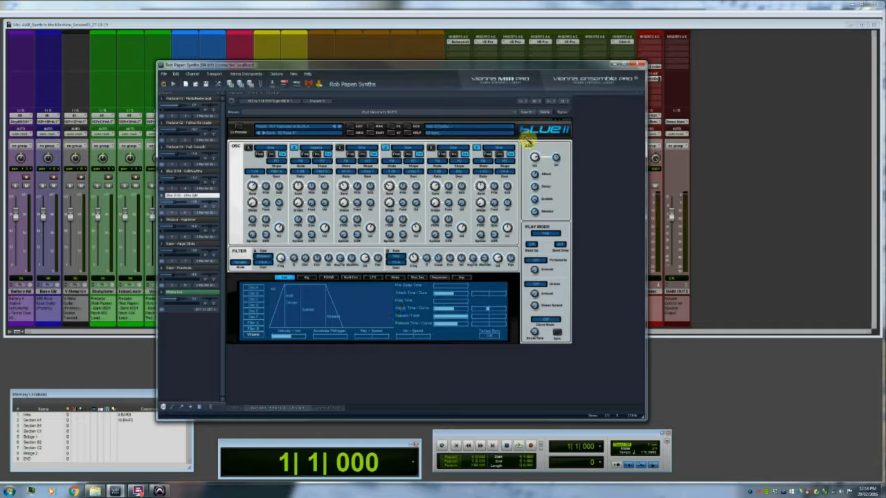
Review the Massive Aggressor channel and the two Razor channels, Angel Shots and Punctuate, and close the Rob Papen Synths window
{"action": "left_click", "coordinate": [198, 221]}
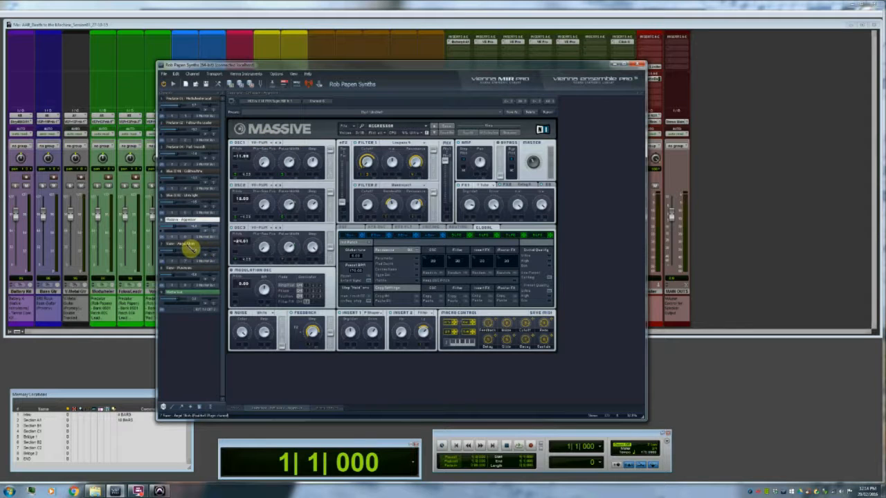
{"action": "left_click", "coordinate": [189, 245]}
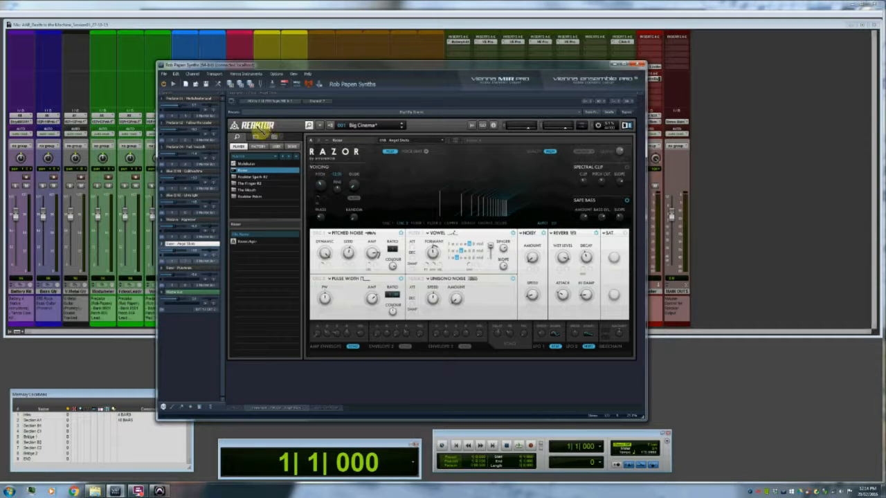
{"action": "left_click", "coordinate": [199, 269]}
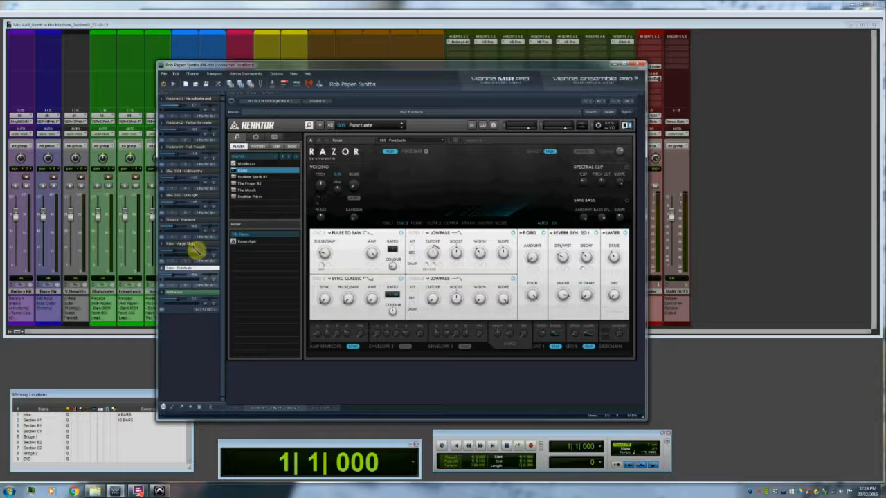
{"action": "left_click", "coordinate": [197, 245]}
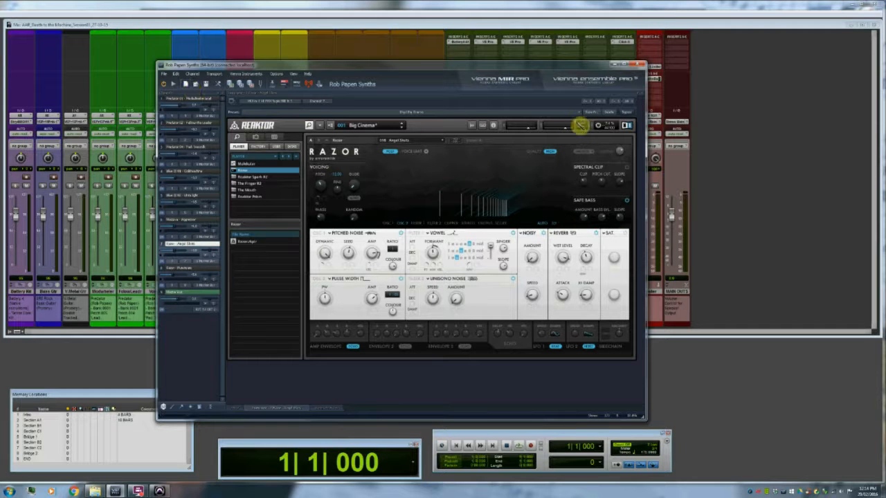
{"action": "left_click", "coordinate": [637, 66]}
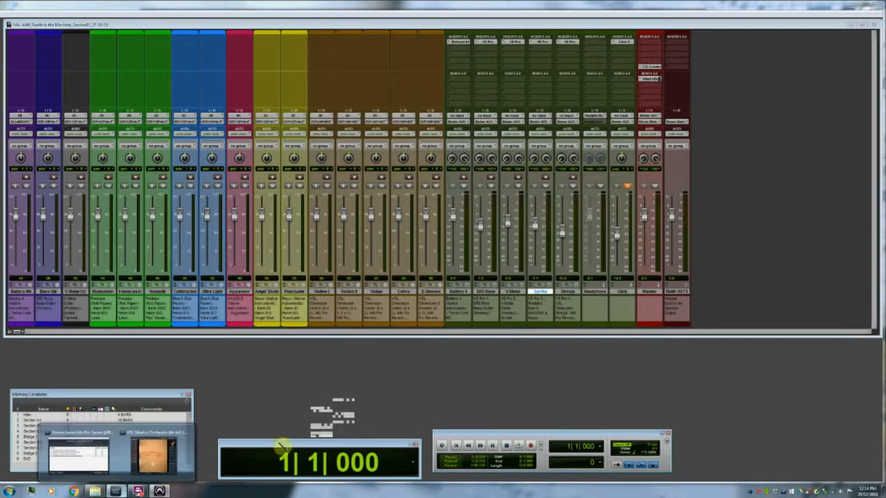
Select the Strings track and switch to the VSL Sibelius Orchestra instance in Vienna Ensemble Pro
{"action": "left_click", "coordinate": [570, 292]}
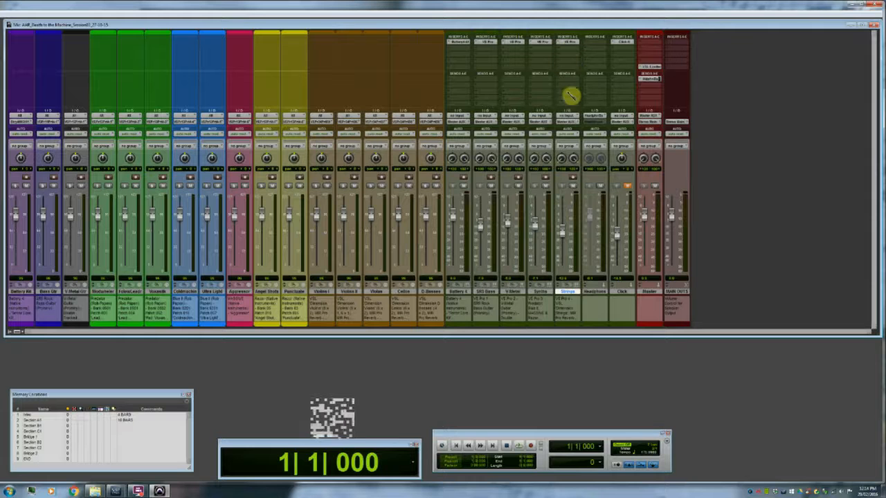
{"action": "mouse_move", "coordinate": [116, 491]}
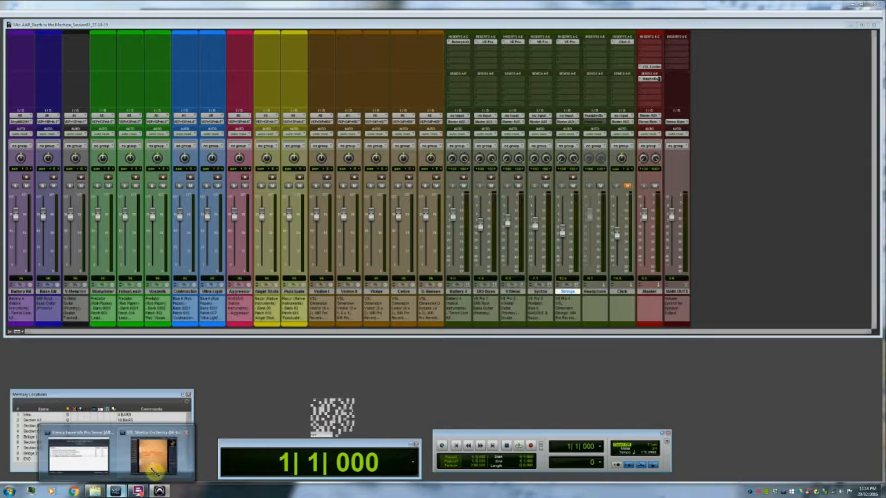
{"action": "left_click", "coordinate": [159, 452]}
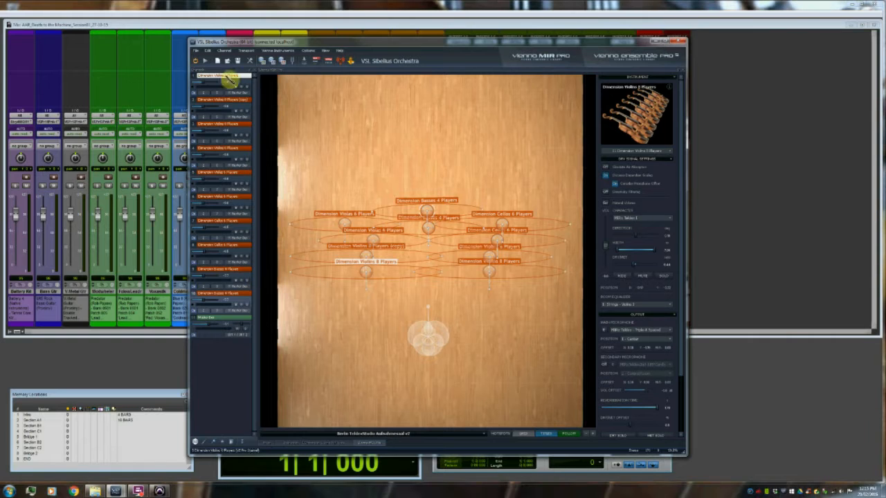
Compare the Vienna Instruments Pro setups of the first two Dimension Violins 8 Players channels, the original and its copy
{"action": "double_click", "coordinate": [230, 100]}
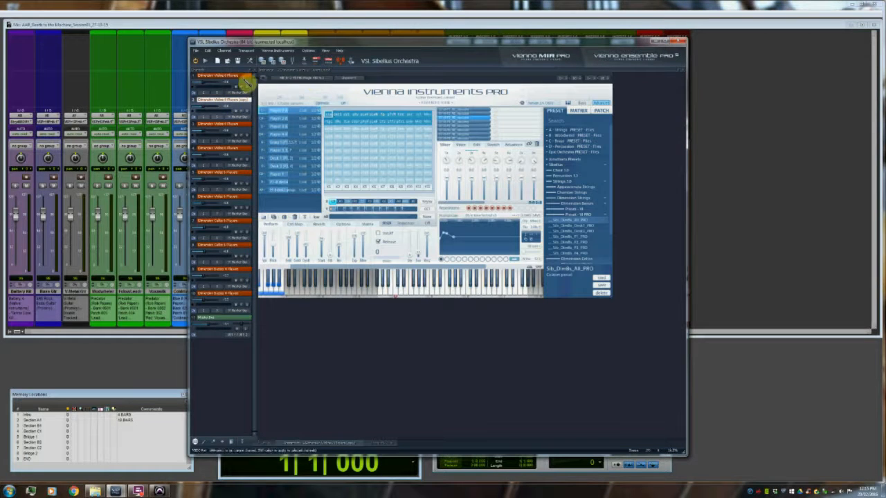
{"action": "left_click", "coordinate": [241, 77]}
{"action": "left_click", "coordinate": [243, 99]}
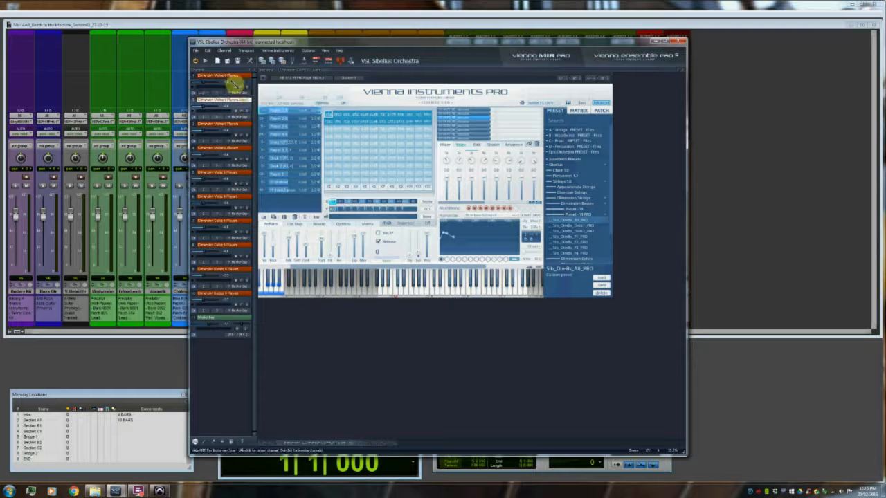
{"action": "left_click", "coordinate": [230, 77]}
{"action": "left_click", "coordinate": [238, 100]}
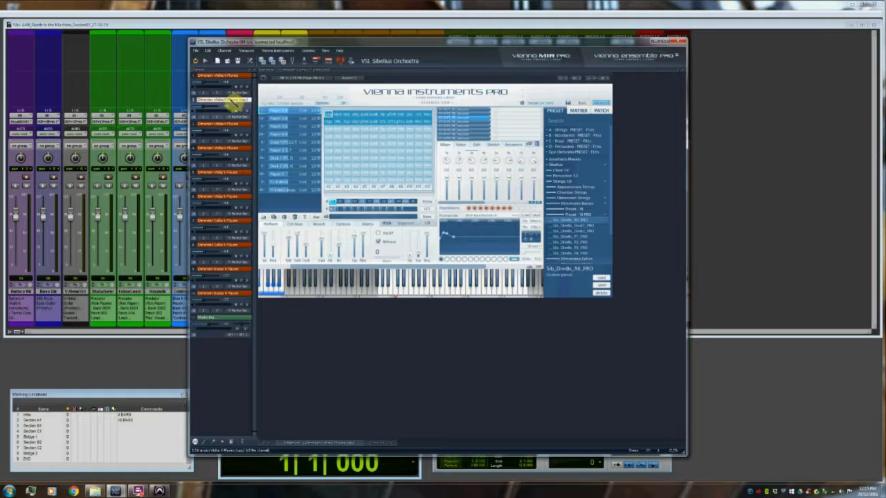
Compare the Vienna Instruments Pro setups of the third and fourth Dimension Violins channels
{"action": "left_click", "coordinate": [235, 125]}
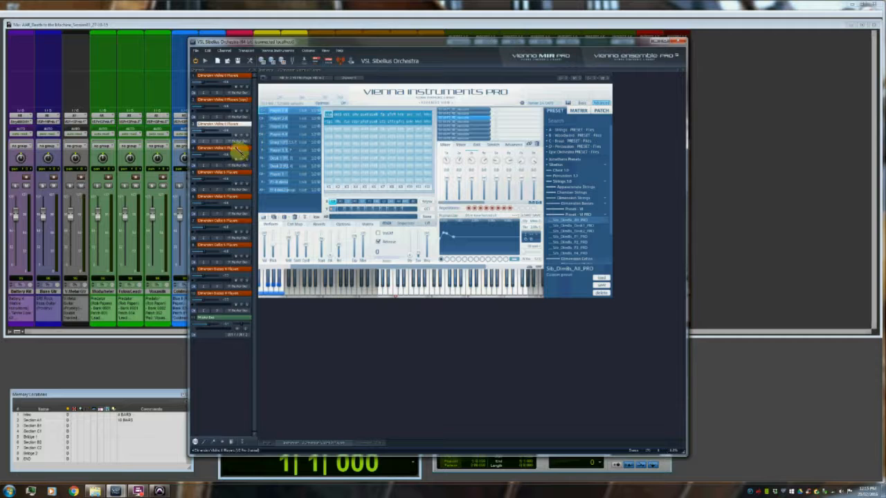
{"action": "left_click", "coordinate": [236, 148]}
{"action": "left_click", "coordinate": [233, 125]}
{"action": "left_click", "coordinate": [234, 149]}
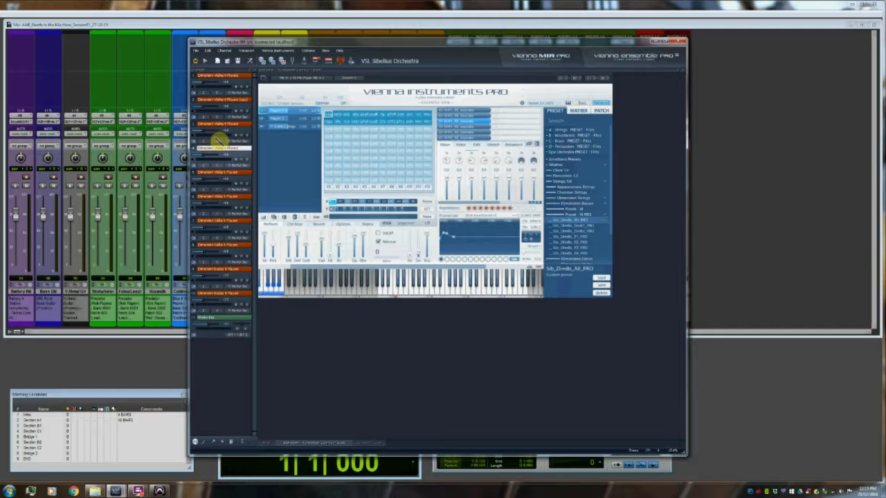
Compare the Vienna Instruments Pro setups of the two Dimension Violas 6 Players channels
{"action": "left_click", "coordinate": [224, 173]}
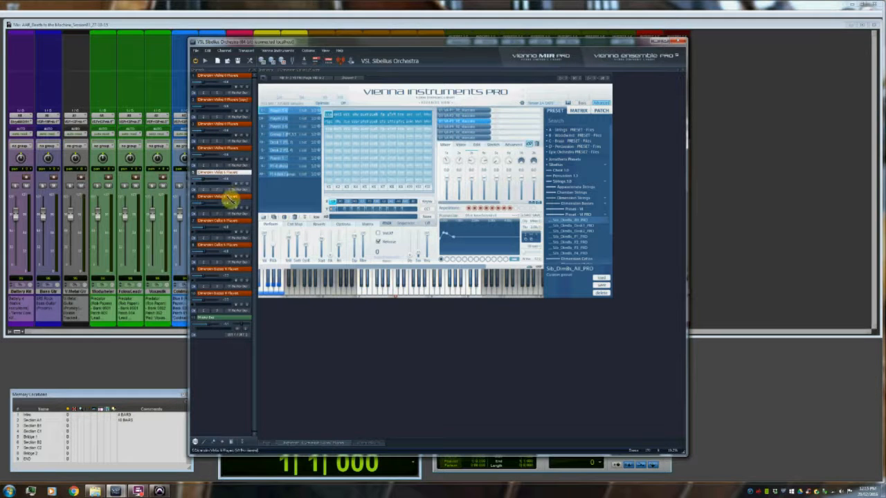
{"action": "left_click", "coordinate": [231, 198]}
{"action": "left_click", "coordinate": [232, 178]}
{"action": "left_click", "coordinate": [230, 198]}
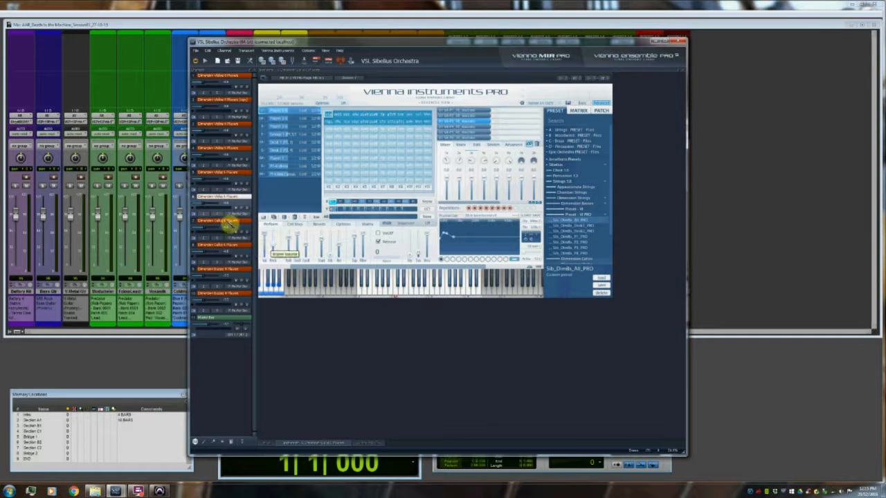
Compare the two Dimension Cellos 6 Players channels and view the second Dimension Basses 4 Players channel
{"action": "left_click", "coordinate": [226, 222]}
{"action": "left_click", "coordinate": [228, 245]}
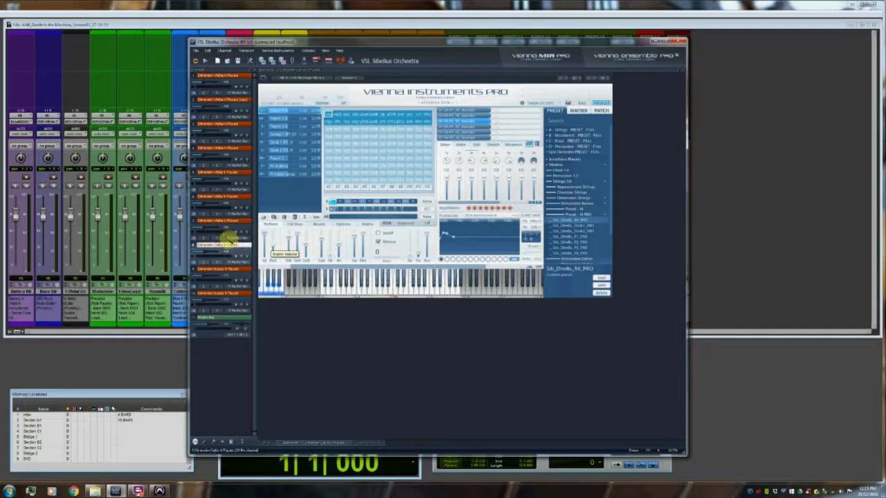
{"action": "left_click", "coordinate": [227, 221]}
{"action": "left_click", "coordinate": [228, 246]}
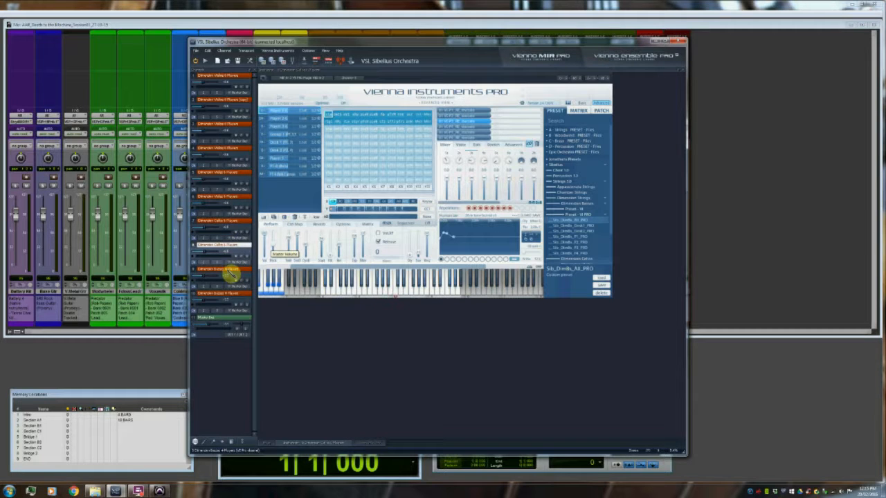
{"action": "left_click", "coordinate": [230, 292]}
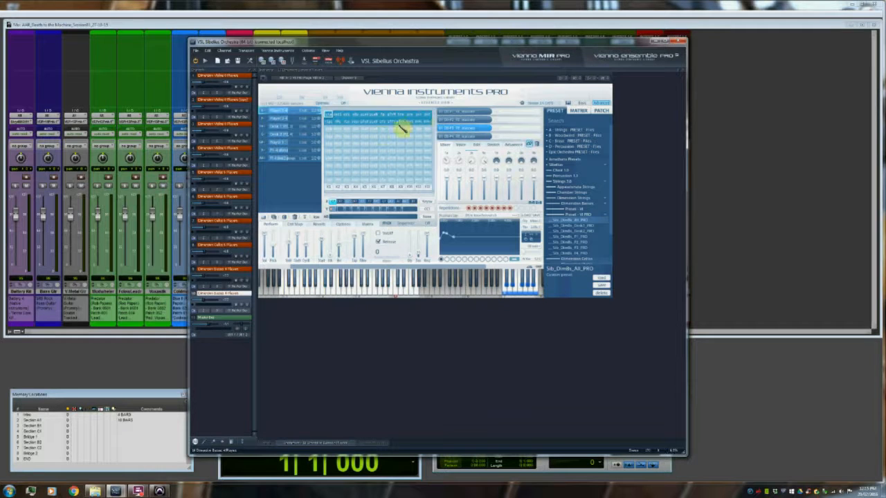
Return to the first Dimension Violins 8 Players channel and show the first player entry in its matrix list
{"action": "left_click", "coordinate": [211, 86]}
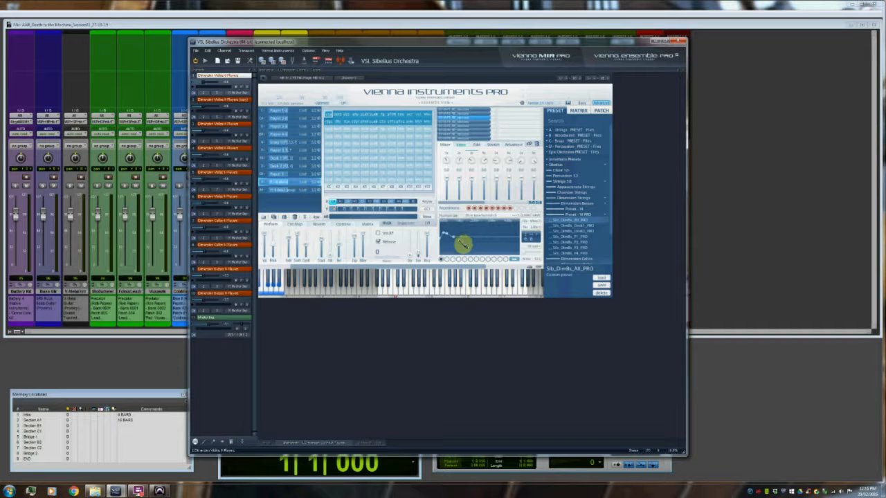
{"action": "left_click", "coordinate": [284, 114]}
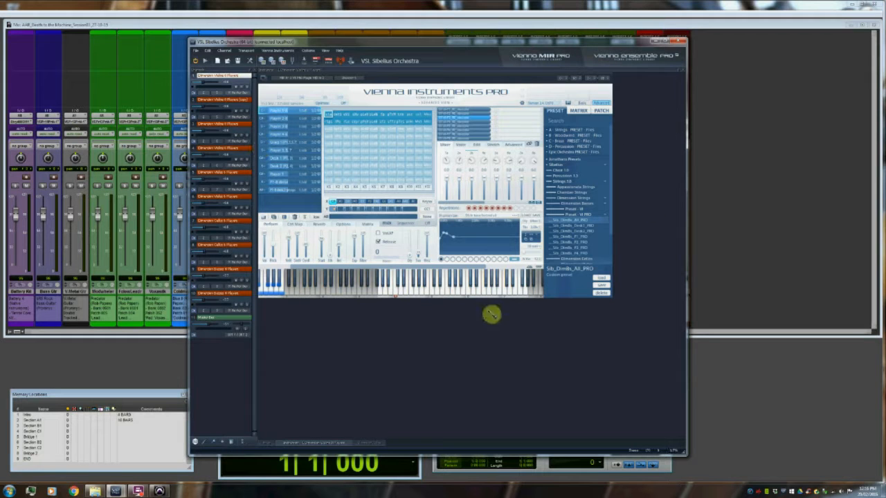
Show the MIR Pro venue view and examine the string sections' stage layout and the main microphone position
{"action": "left_click", "coordinate": [373, 445]}
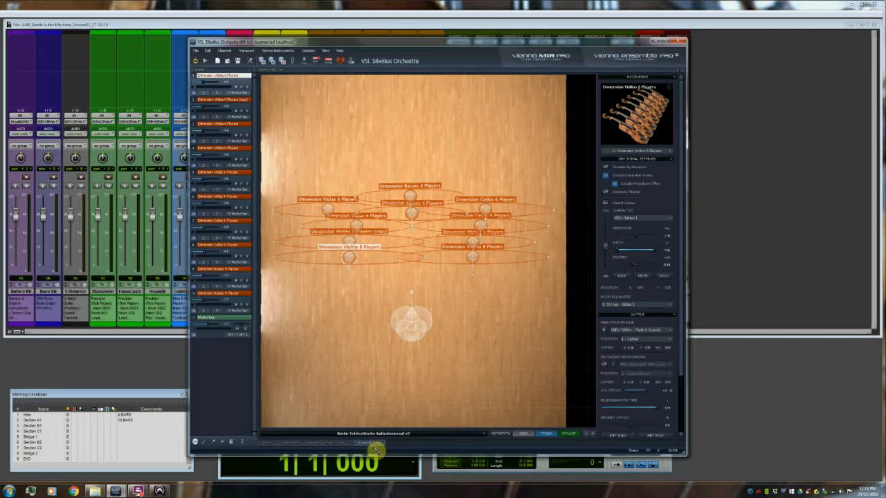
{"action": "scroll", "coordinate": [464, 346], "scroll_direction": "up", "scroll_amount": 3}
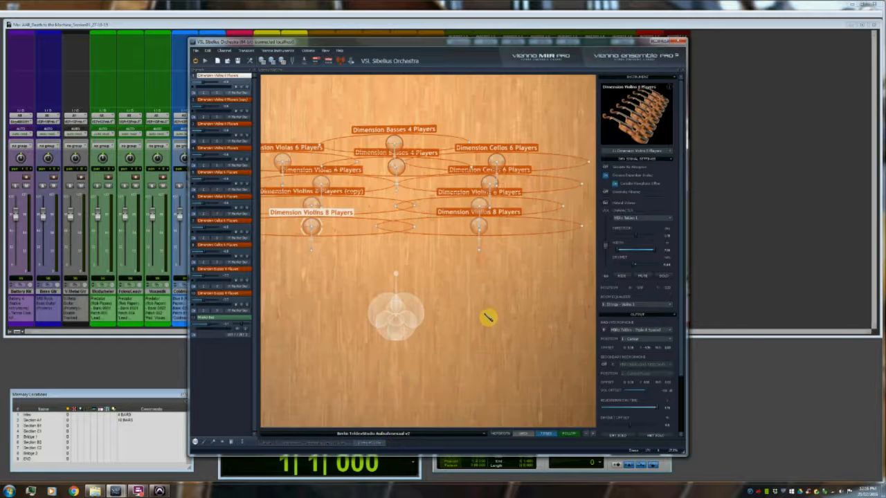
{"action": "scroll", "coordinate": [489, 321], "scroll_direction": "down", "scroll_amount": 3}
{"action": "scroll", "coordinate": [488, 320], "scroll_direction": "down", "scroll_amount": 2}
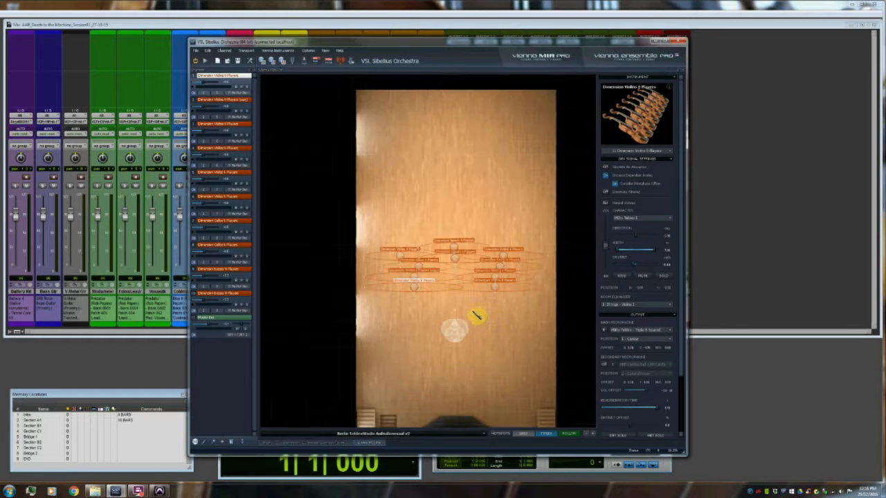
{"action": "scroll", "coordinate": [478, 325], "scroll_direction": "down", "scroll_amount": 2}
{"action": "left_click_drag", "start_coordinate": [489, 344], "coordinate": [486, 356]}
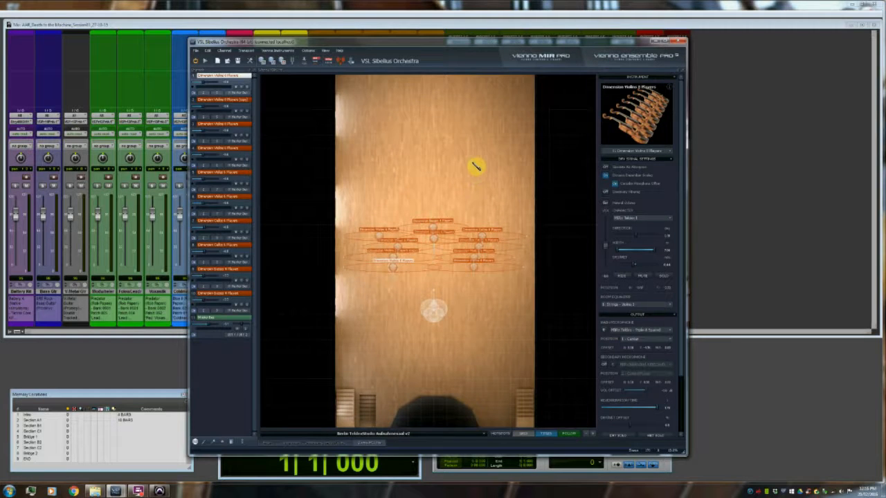
{"action": "left_click_drag", "start_coordinate": [476, 162], "coordinate": [471, 156]}
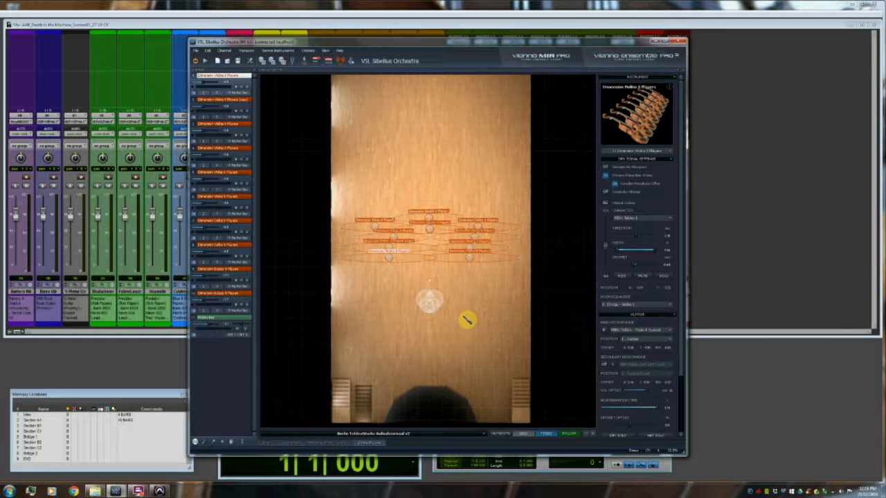
{"action": "scroll", "coordinate": [467, 320], "scroll_direction": "up", "scroll_amount": 8}
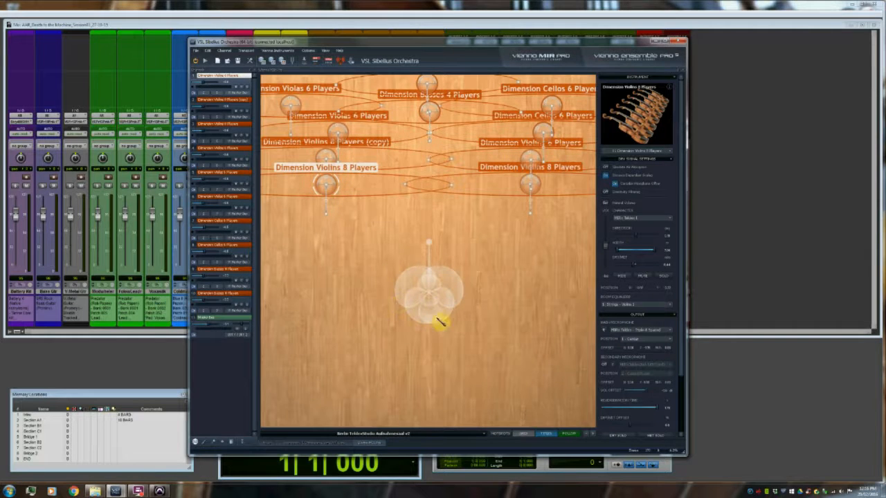
Try the Stereo M-S (Cardioid M), Blumlein (crossed Fig8s) and X-Y Wide Hyper-Cardioids presets on the main microphone
{"action": "left_click", "coordinate": [650, 333]}
{"action": "mouse_move", "coordinate": [654, 348]}
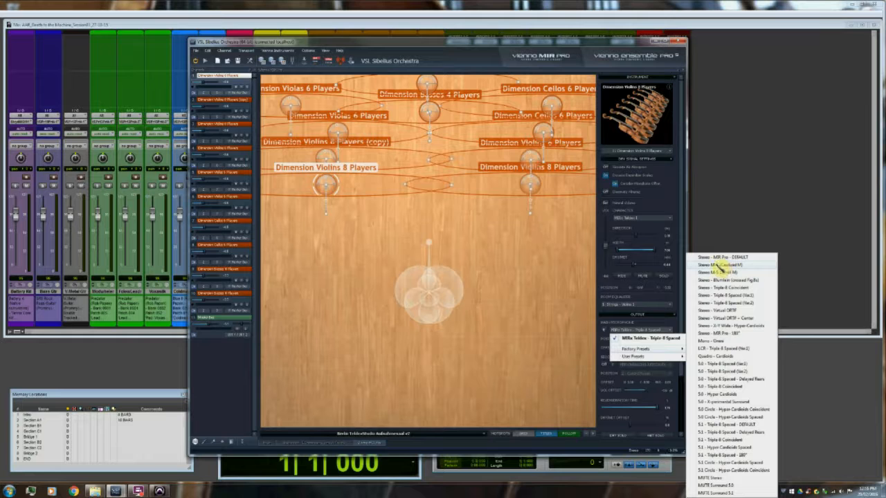
{"action": "left_click", "coordinate": [721, 265]}
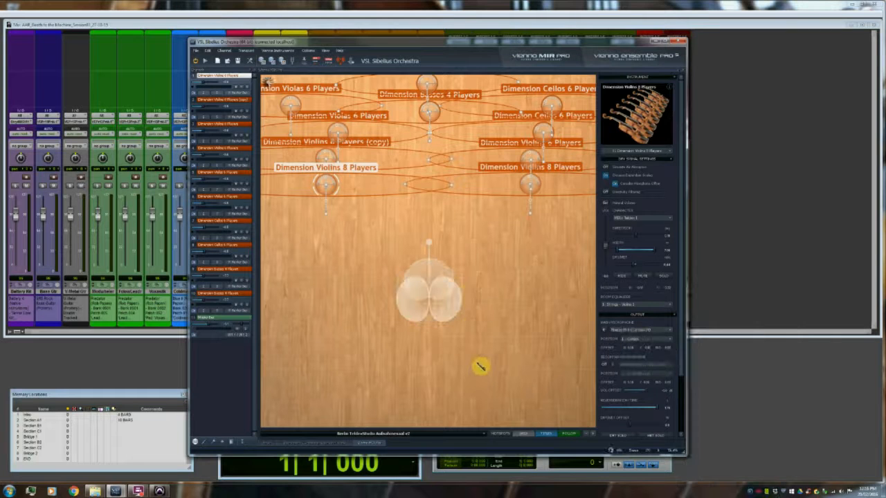
{"action": "left_click", "coordinate": [637, 332]}
{"action": "mouse_move", "coordinate": [650, 345]}
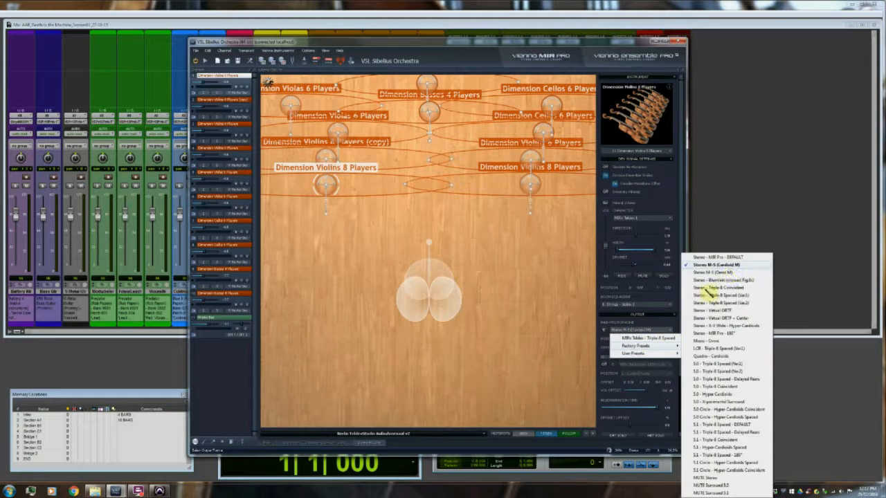
{"action": "left_click", "coordinate": [732, 281]}
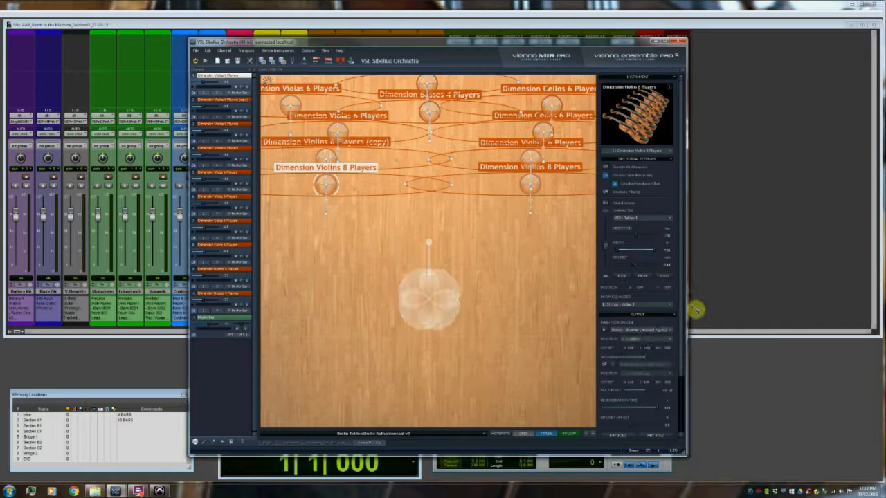
{"action": "left_click", "coordinate": [637, 332]}
{"action": "mouse_move", "coordinate": [639, 337]}
{"action": "left_click", "coordinate": [735, 330]}
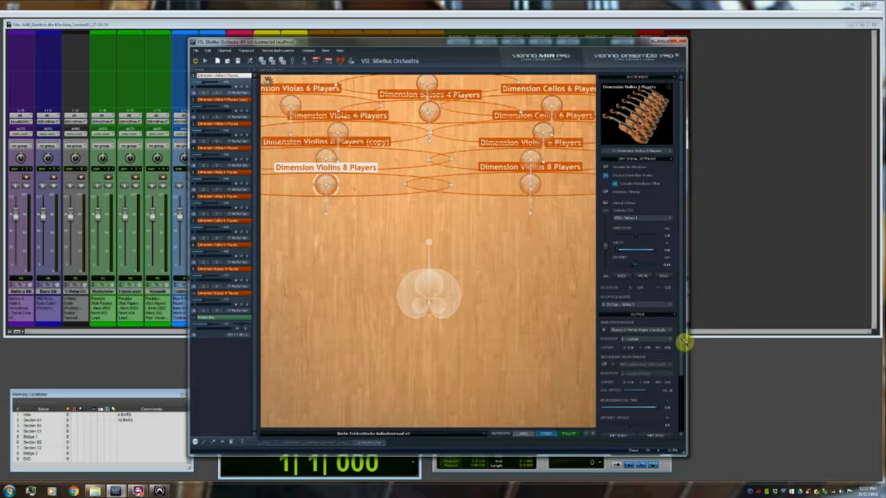
Set the main microphone to the factory preset Stereo - Triple-8 Spaced (Ver.1)
{"action": "left_click", "coordinate": [646, 332]}
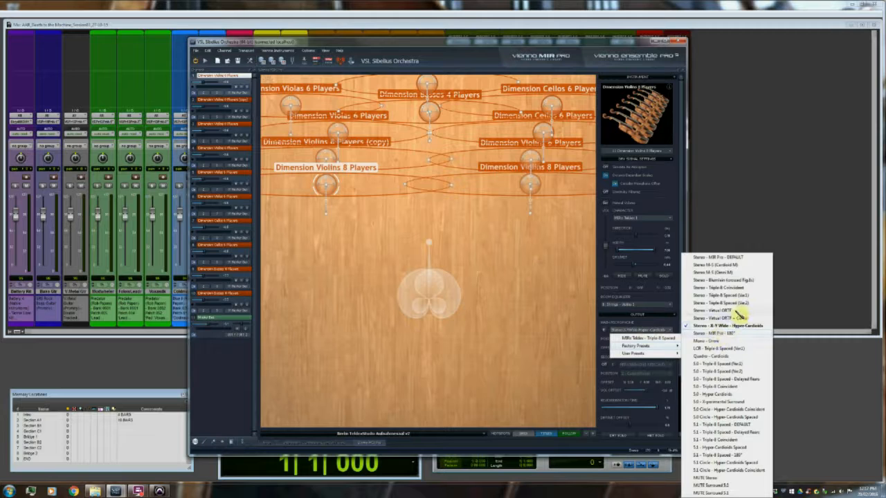
{"action": "left_click", "coordinate": [720, 293]}
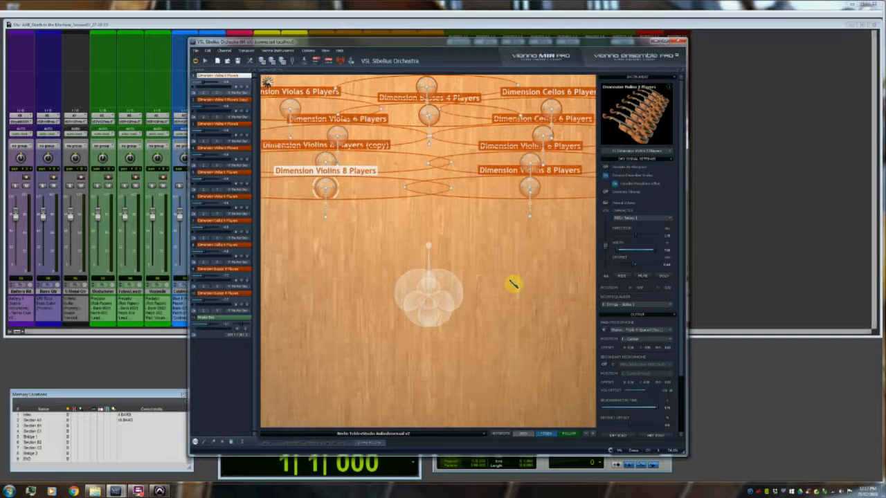
Inspect the stage placement of the violins, both Dimension Violas 6 Players groups and the rear Dimension Cellos 6 Players
{"action": "scroll", "coordinate": [495, 308], "scroll_direction": "down", "scroll_amount": 2}
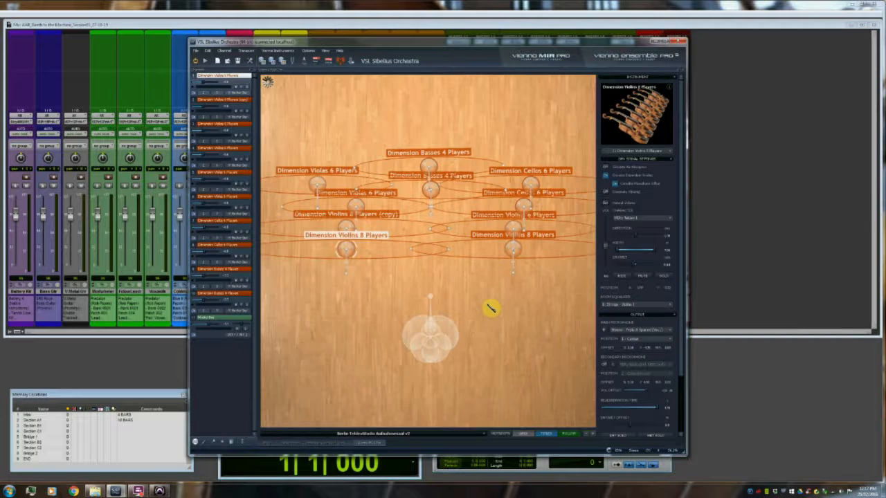
{"action": "scroll", "coordinate": [372, 315], "scroll_direction": "down", "scroll_amount": 4}
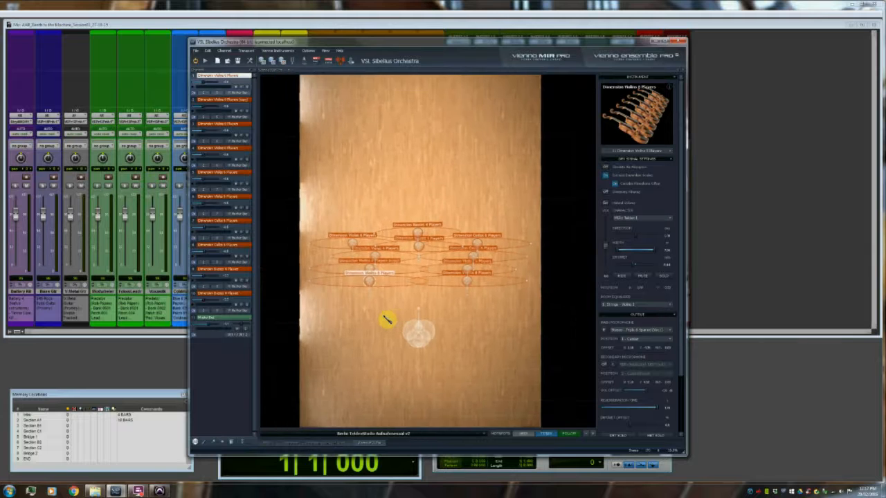
{"action": "scroll", "coordinate": [388, 320], "scroll_direction": "up", "scroll_amount": 2}
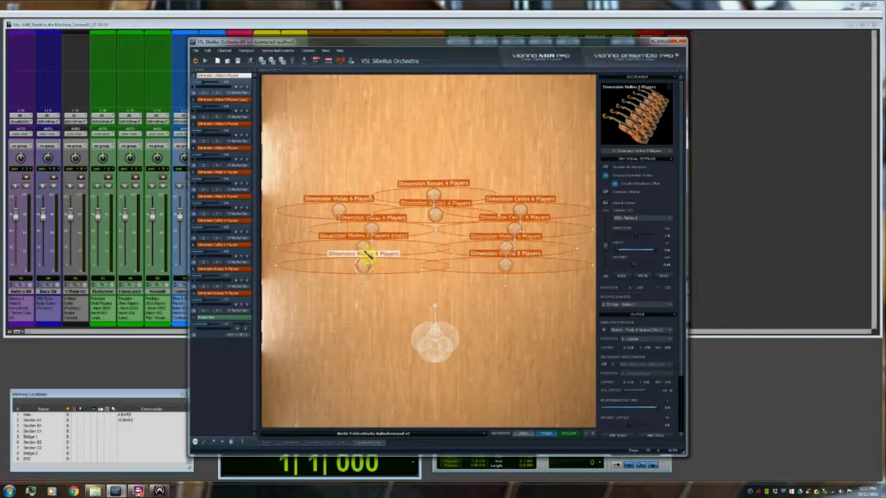
{"action": "left_click", "coordinate": [509, 263]}
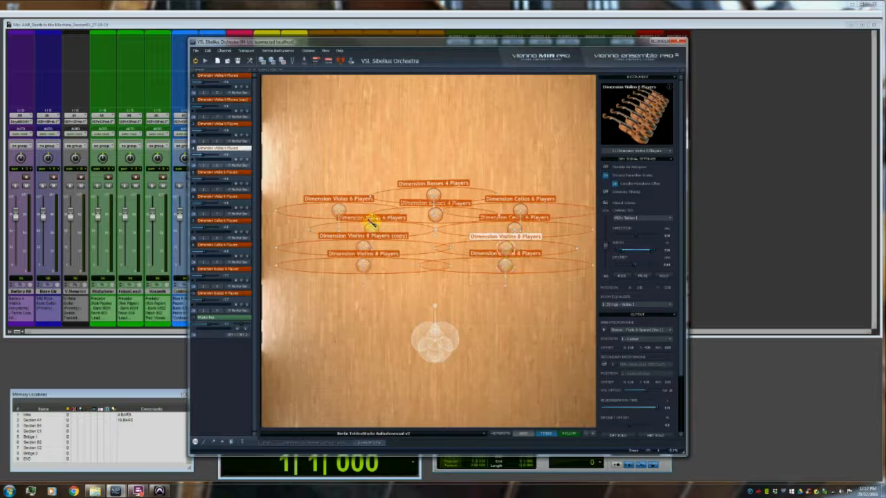
{"action": "left_click", "coordinate": [369, 225]}
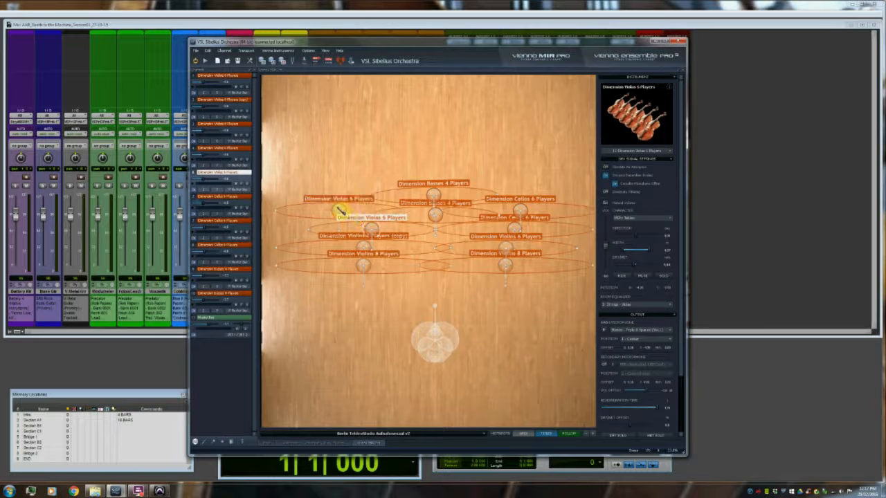
{"action": "left_click", "coordinate": [338, 209]}
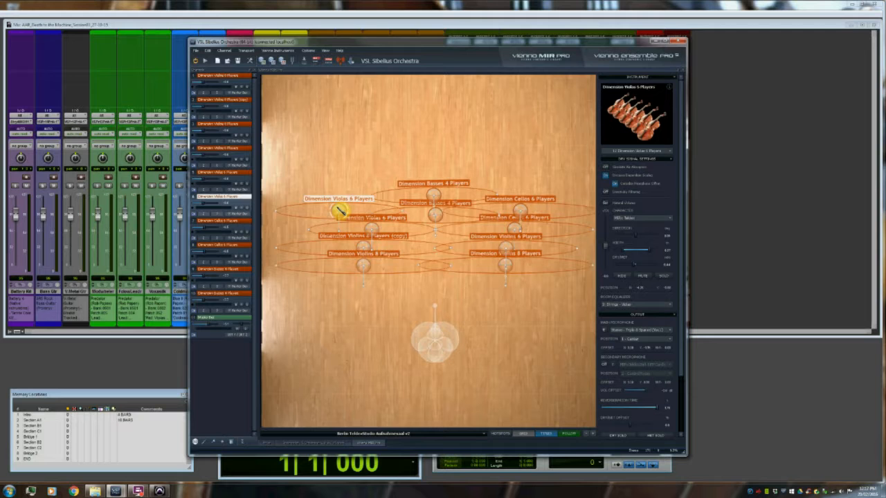
{"action": "left_click", "coordinate": [520, 211]}
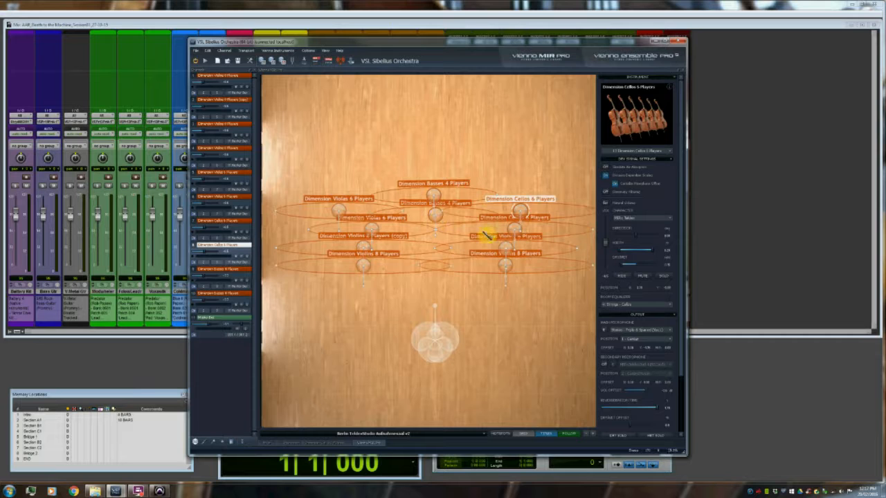
Adjust the stereo width and facing direction of the front-right Dimension Violins 8 Players, and close the VSL Sibelius Orchestra window
{"action": "scroll", "coordinate": [498, 302], "scroll_direction": "down", "scroll_amount": 1}
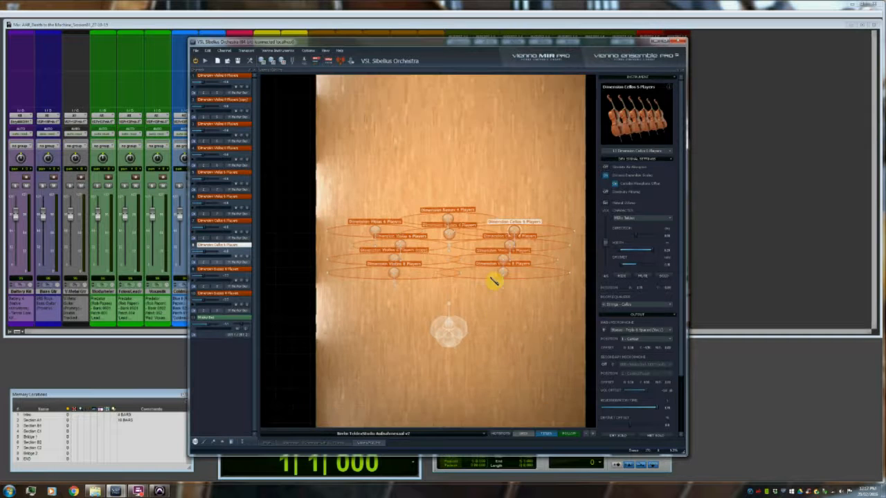
{"action": "scroll", "coordinate": [493, 291], "scroll_direction": "up", "scroll_amount": 2}
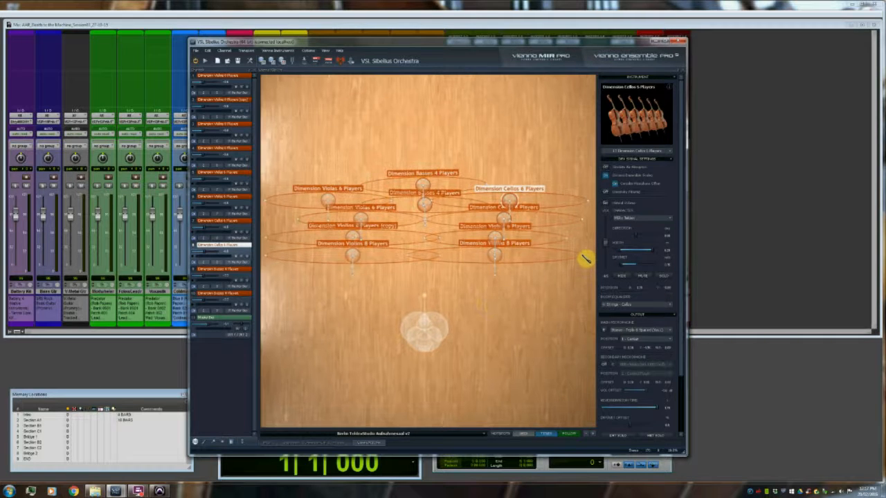
{"action": "left_click", "coordinate": [585, 258]}
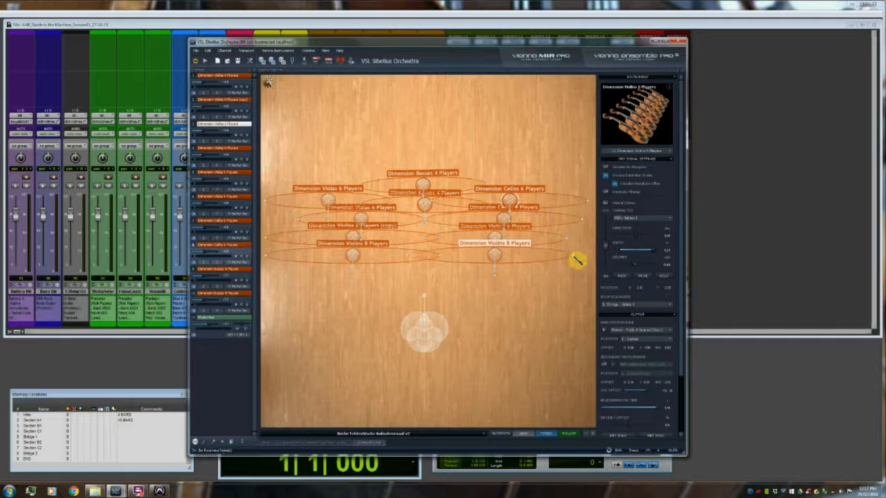
{"action": "mouse_move", "coordinate": [498, 279]}
{"action": "left_mouse_down"}
{"action": "mouse_move", "coordinate": [490, 279]}
{"action": "mouse_move", "coordinate": [508, 283]}
{"action": "mouse_move", "coordinate": [499, 284]}
{"action": "left_mouse_up"}
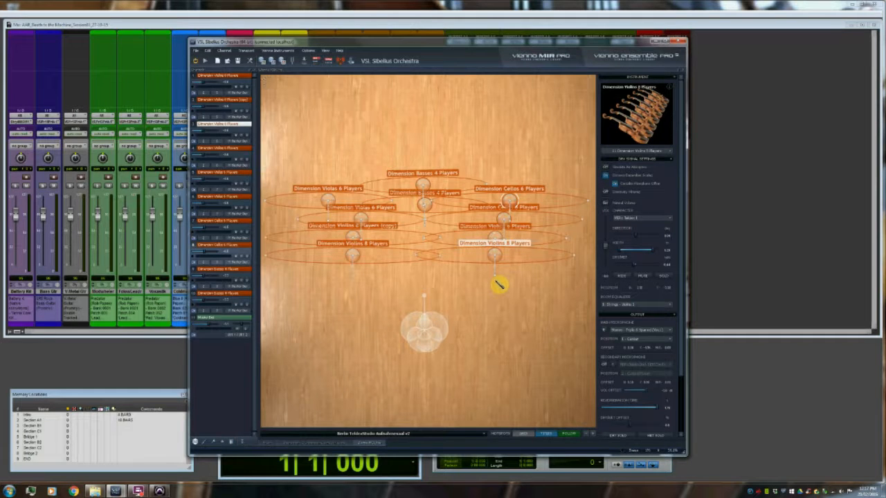
{"action": "scroll", "coordinate": [488, 288], "scroll_direction": "down", "scroll_amount": 2}
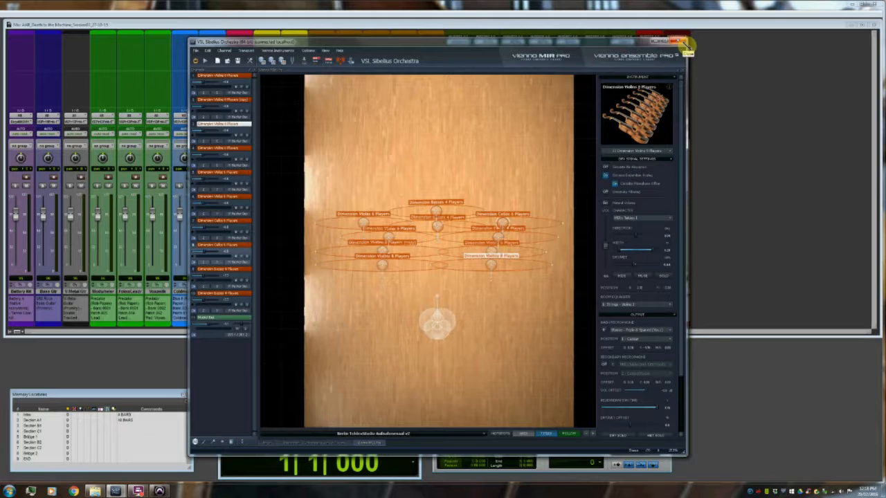
{"action": "left_click", "coordinate": [684, 43]}
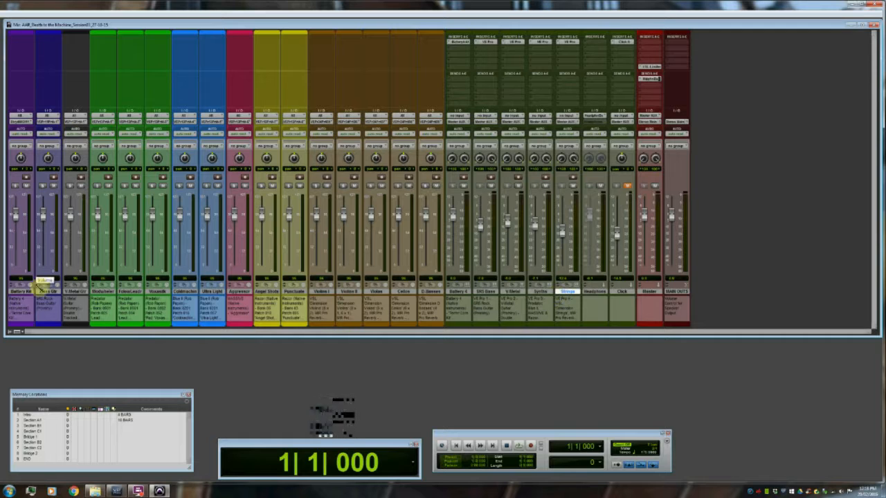
Select the instrument tracks from Battery Kit through D.Basses, and reorder the mixer so V-Metal Gtr comes before Battery Kit
{"action": "left_click", "coordinate": [20, 291]}
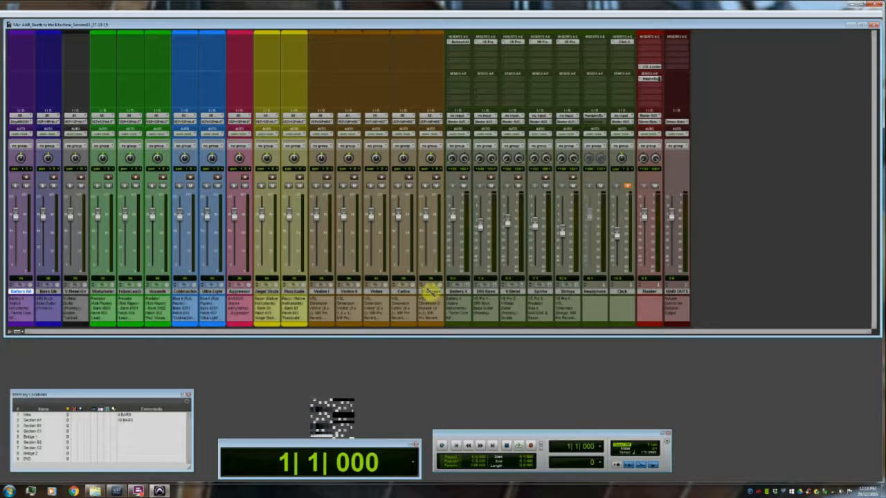
{"action": "left_click", "coordinate": [430, 292], "text": "shift"}
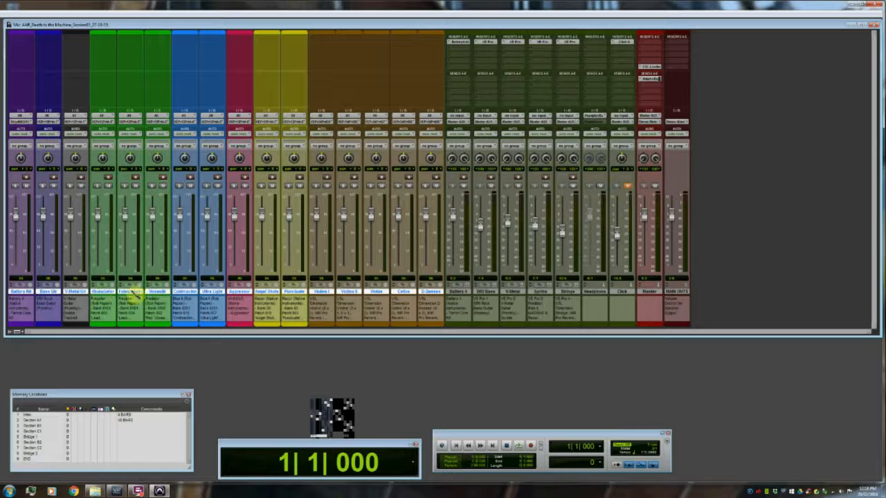
{"action": "left_click_drag", "start_coordinate": [82, 293], "coordinate": [111, 292]}
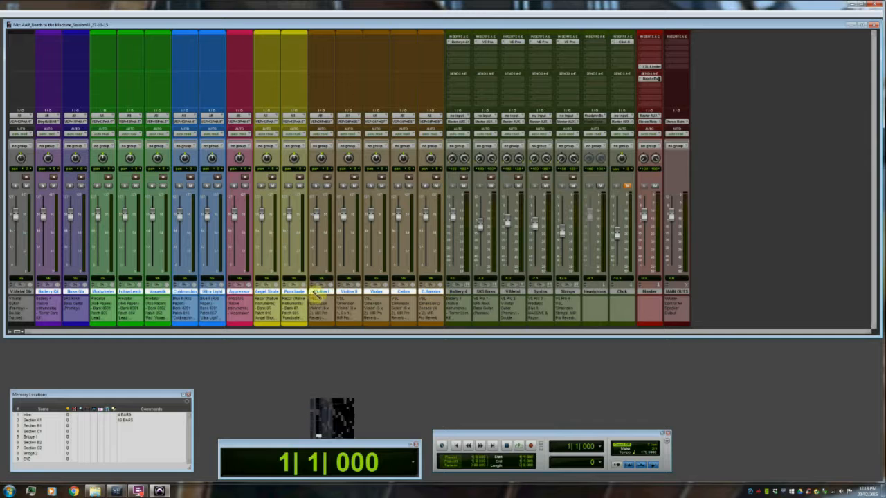
Select only the Violins I track and switch to the Edit window
{"action": "left_click", "coordinate": [322, 292]}
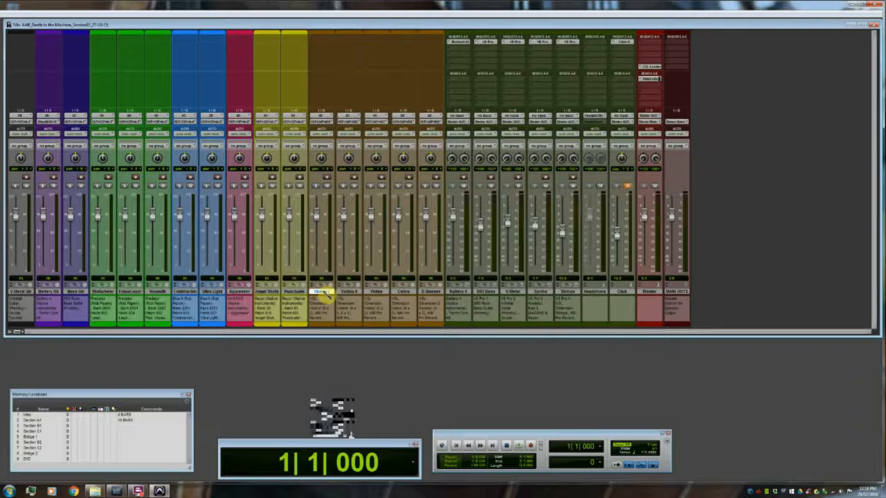
{"action": "key", "text": "ctrl+equal"}
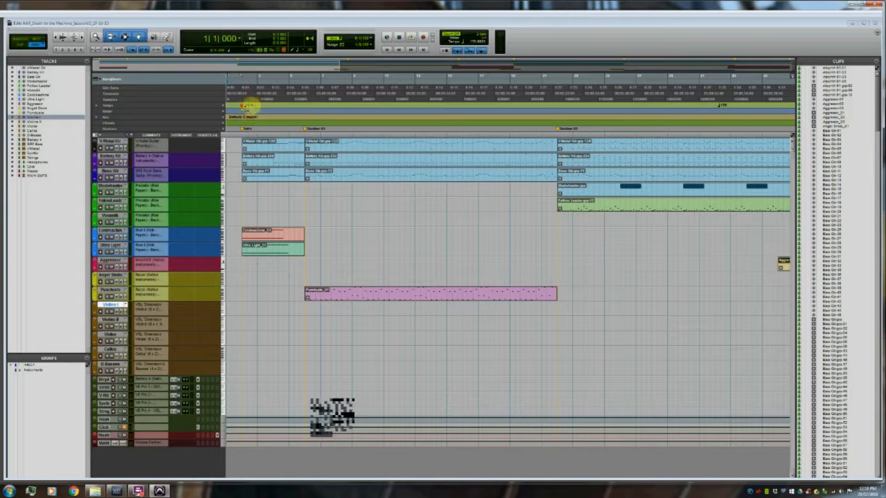